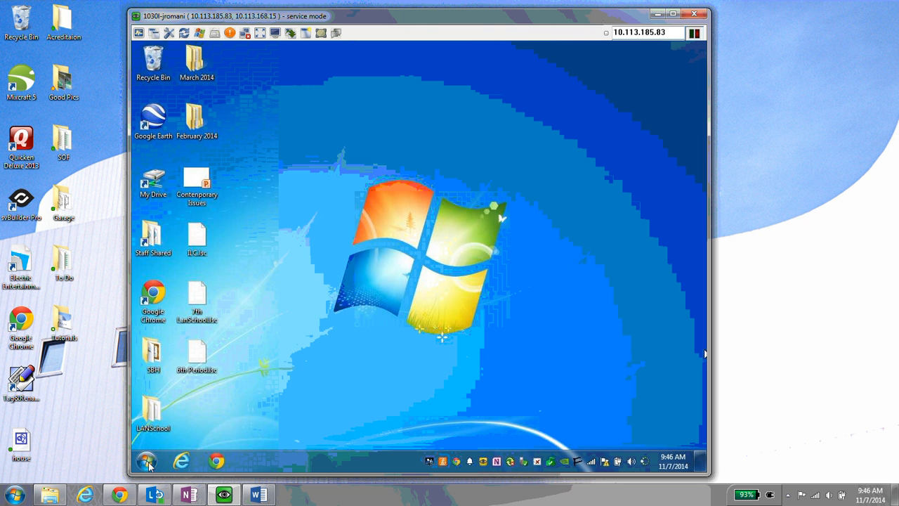
- Launch LanSchool Teacher via a Start-menu search for 'la' and check its tray info (Channel 301)
{"action": "left_click", "coordinate": [148, 462]}
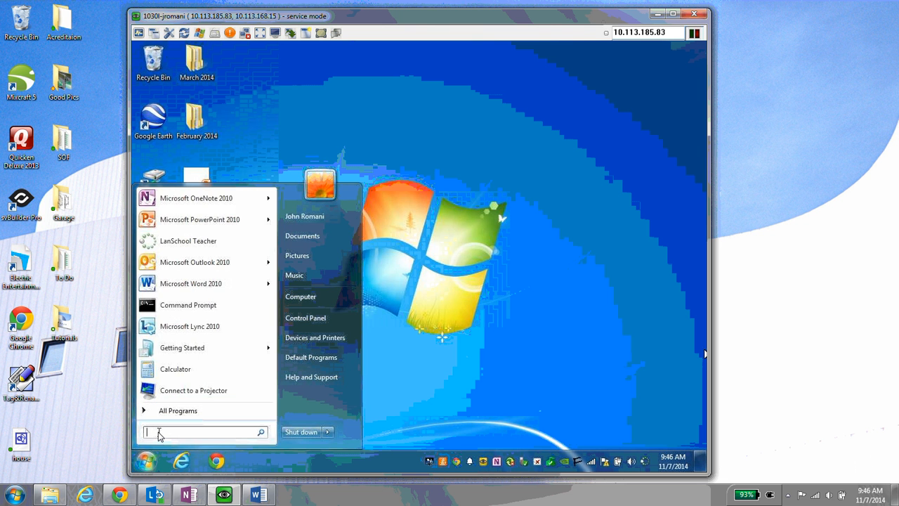
{"action": "type", "text": "lan"}
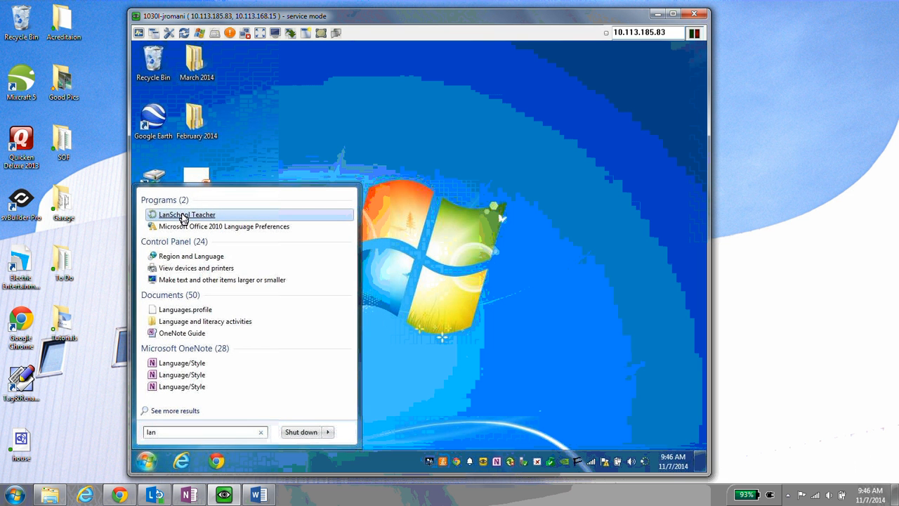
{"action": "left_click", "coordinate": [182, 216]}
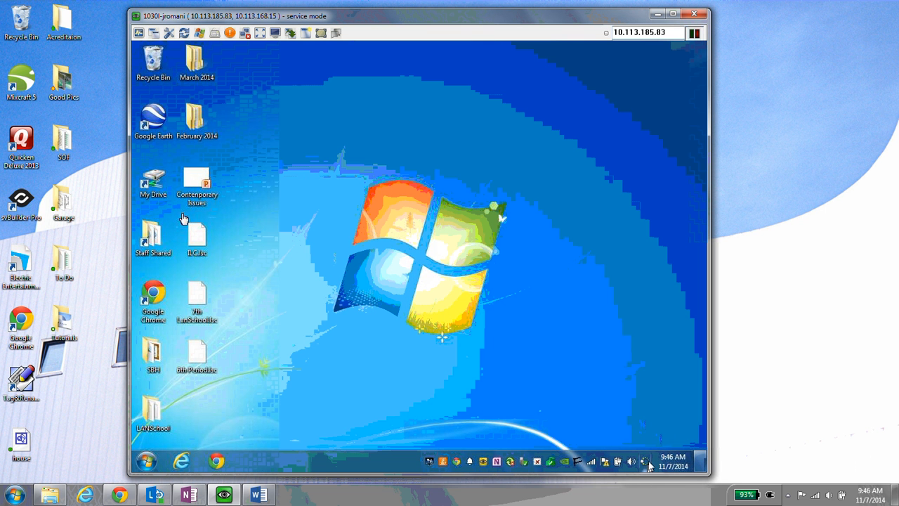
{"action": "mouse_move", "coordinate": [646, 466]}
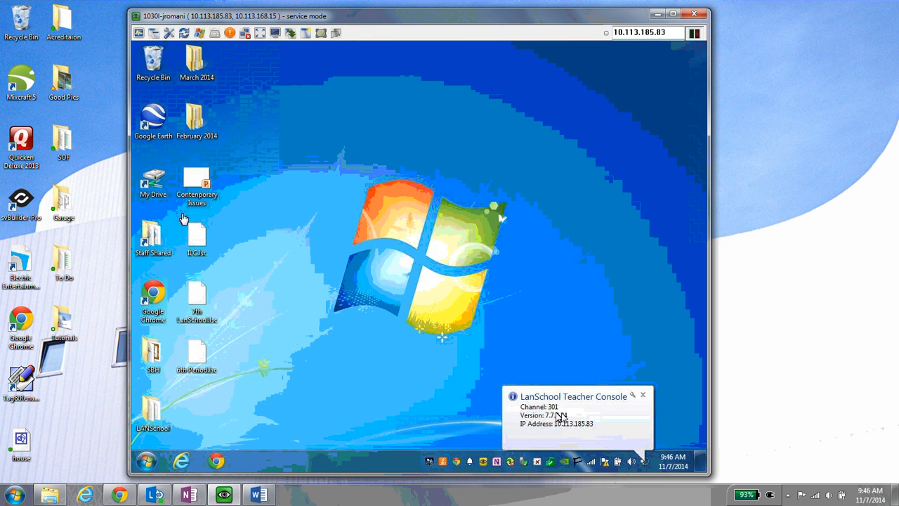
- Open LanSchool Console from the tray icon and expand the » overflow to the Class List options
{"action": "right_click", "coordinate": [648, 461]}
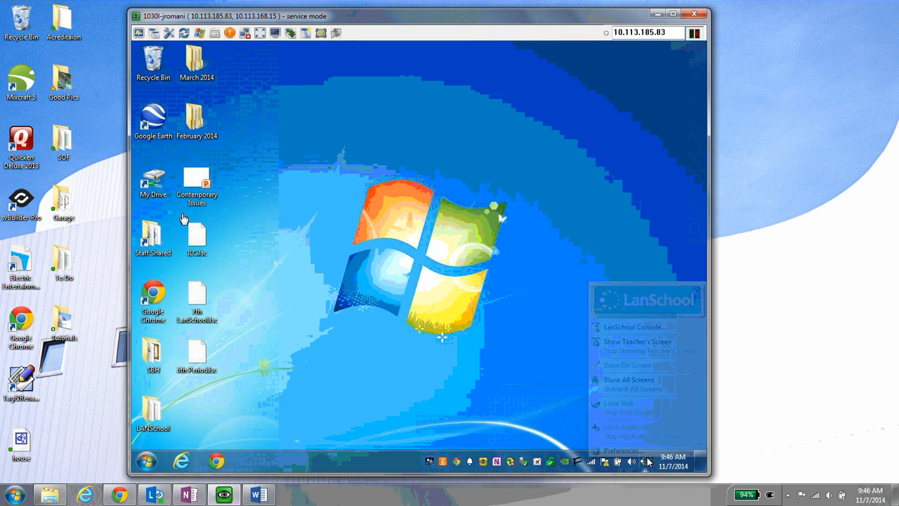
{"action": "left_click", "coordinate": [654, 333]}
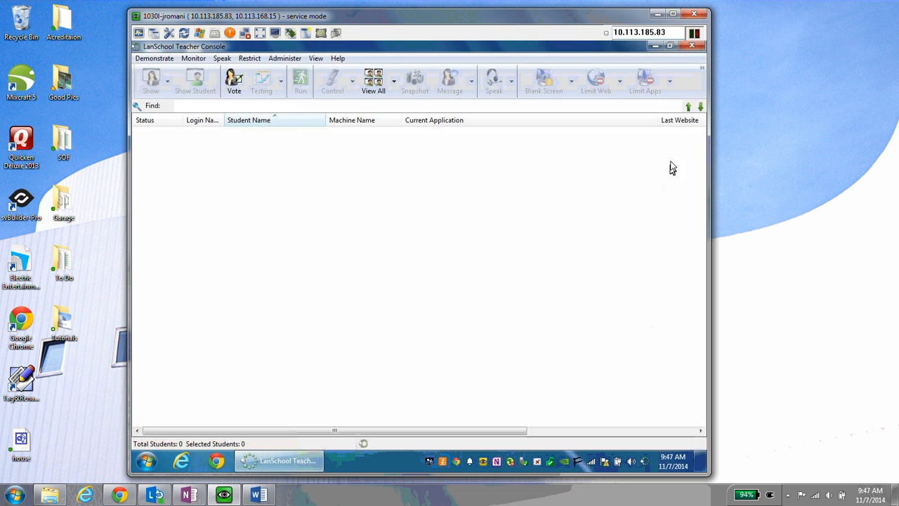
{"action": "left_click", "coordinate": [702, 70]}
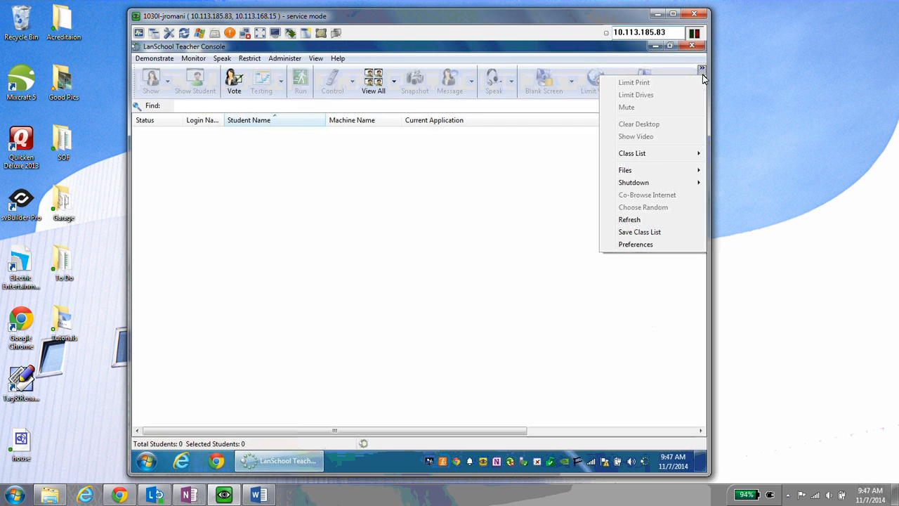
{"action": "mouse_move", "coordinate": [652, 155]}
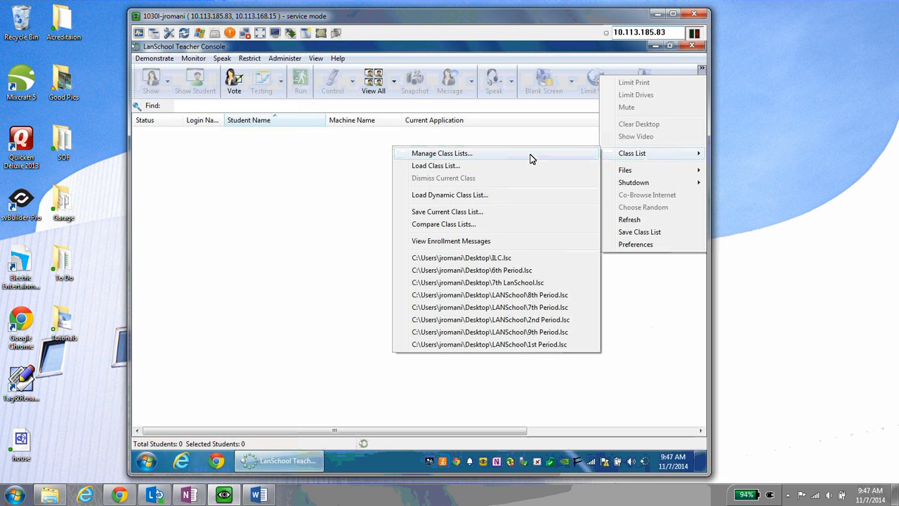
- Open Manage Class Lists and manually add a student login to the class list
{"action": "left_click", "coordinate": [482, 155]}
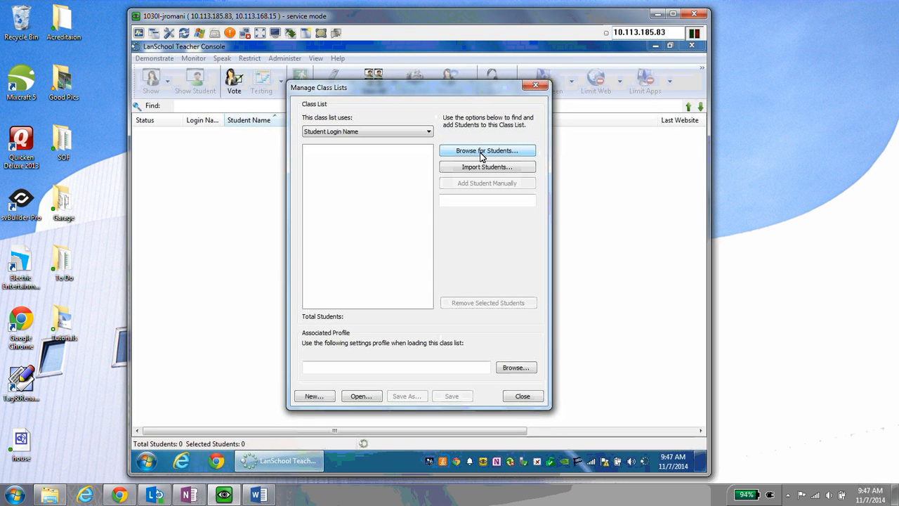
{"action": "left_click", "coordinate": [469, 202]}
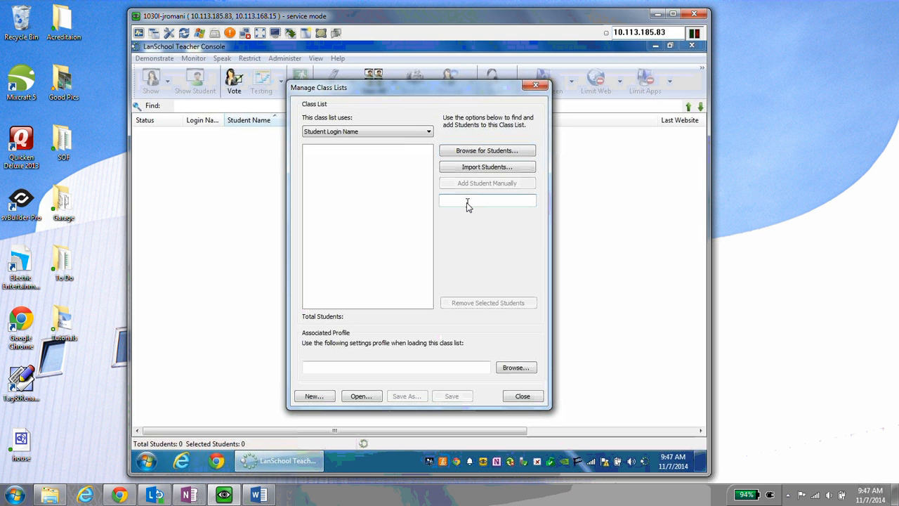
{"action": "type", "text": "AH656"}
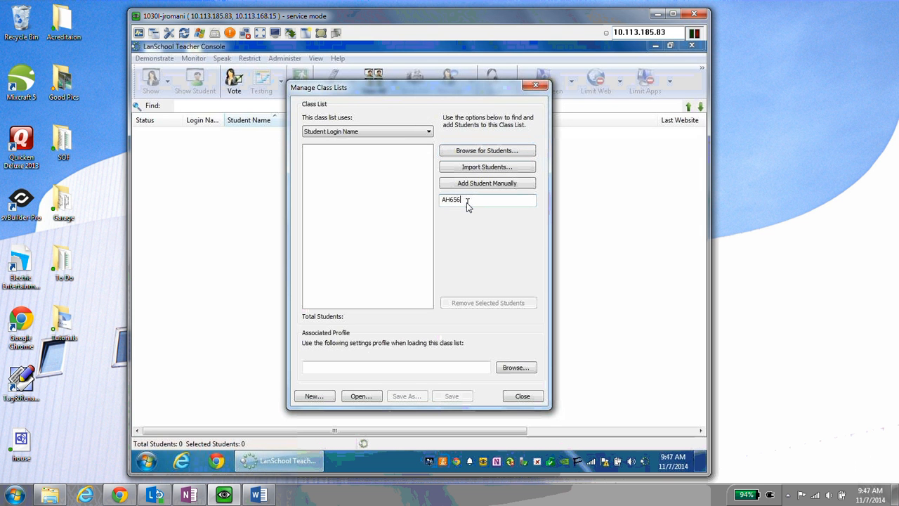
{"action": "type", "text": "5"}
{"action": "left_click", "coordinate": [478, 183]}
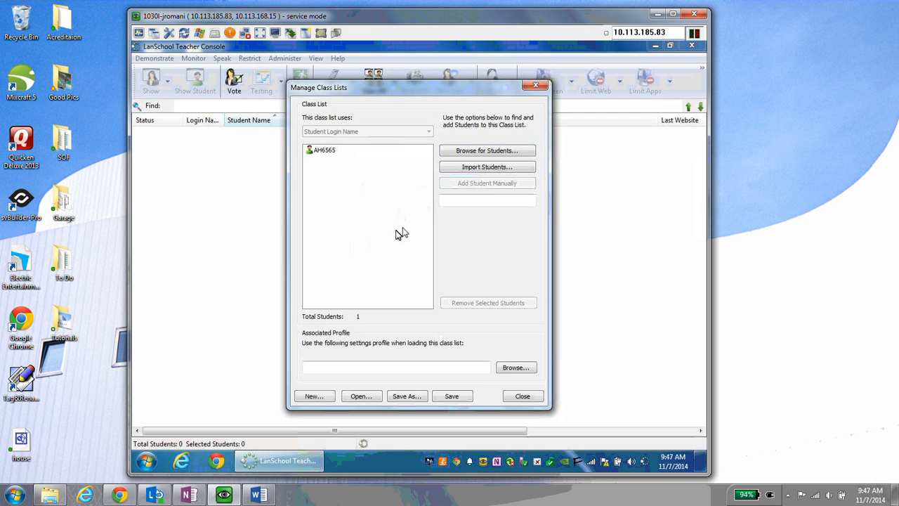
- Remove the added student from the class list, confirming the removal
{"action": "left_click", "coordinate": [322, 153]}
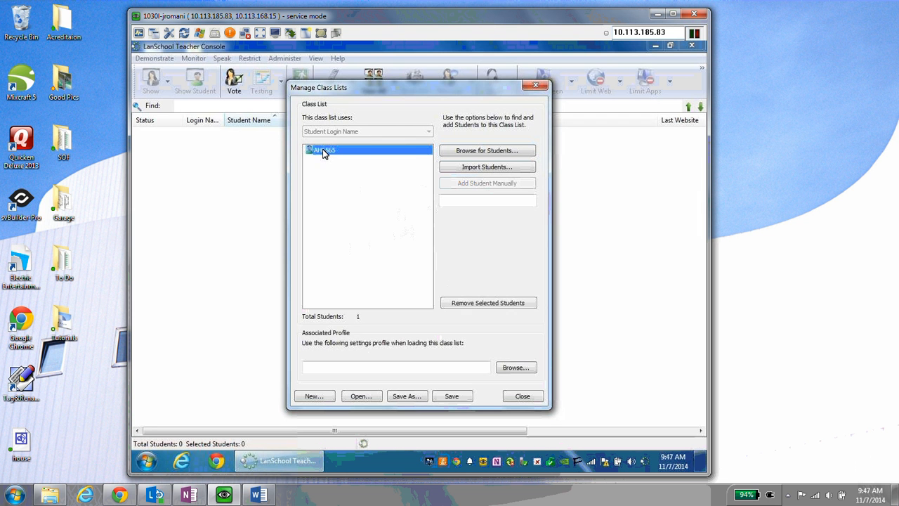
{"action": "left_click", "coordinate": [456, 302]}
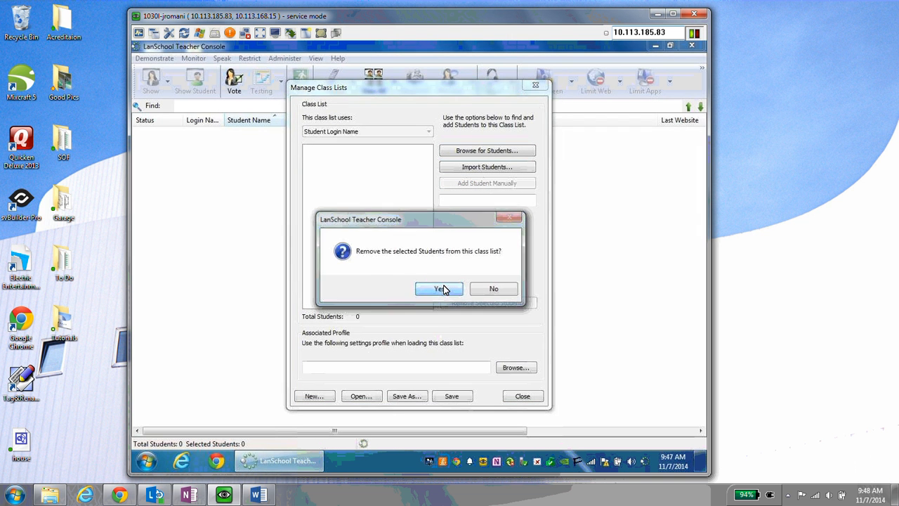
{"action": "left_click", "coordinate": [445, 287]}
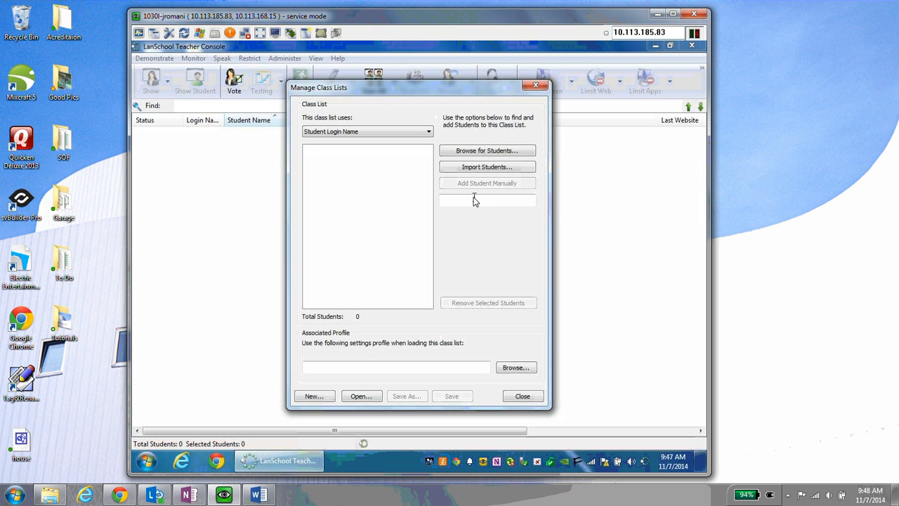
- Browse the active students, tick six of them, and add them to the class list
{"action": "left_click", "coordinate": [474, 151]}
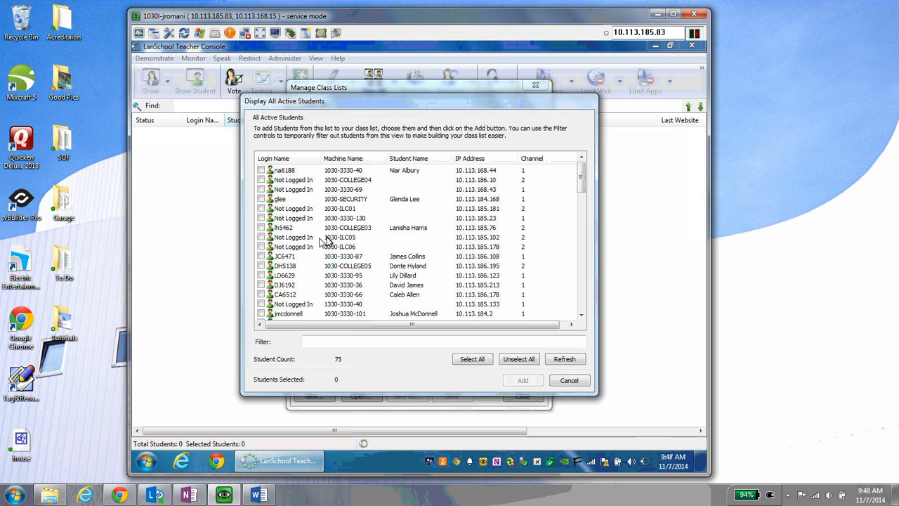
{"action": "left_click", "coordinate": [261, 227]}
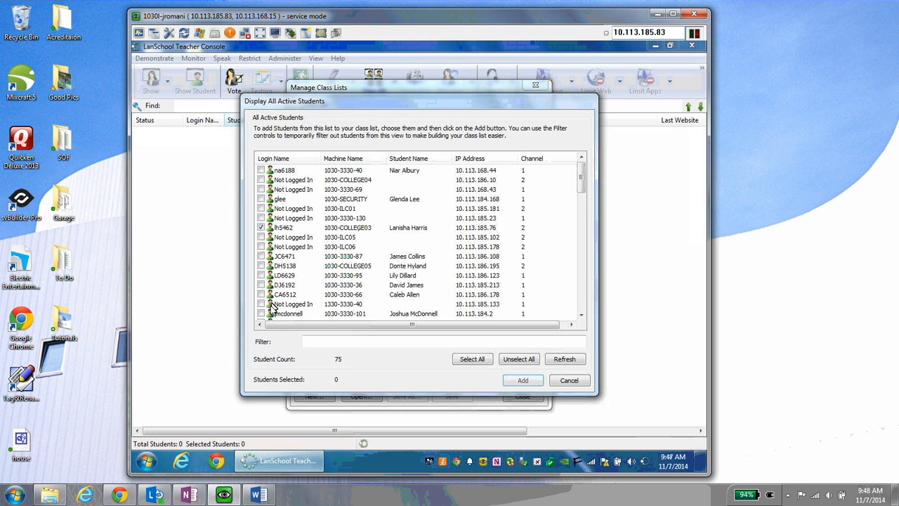
{"action": "left_click", "coordinate": [262, 267]}
{"action": "left_click", "coordinate": [261, 276]}
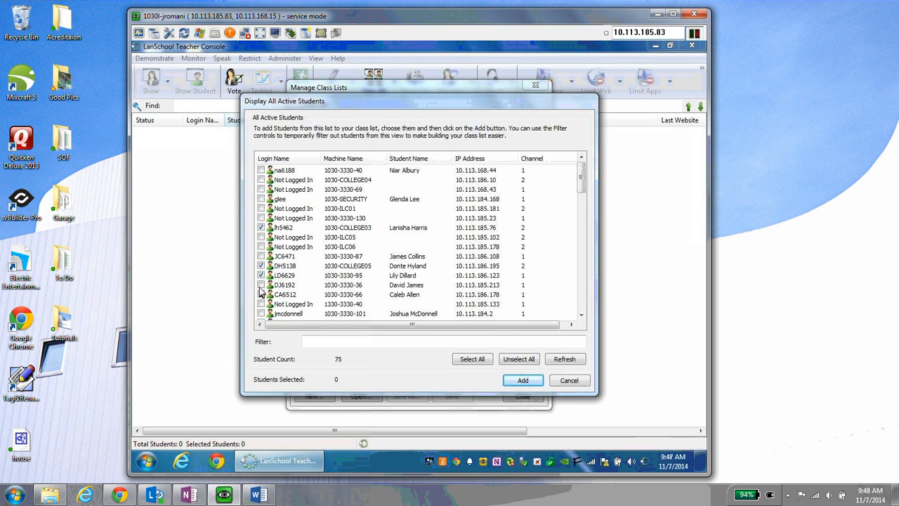
{"action": "left_click", "coordinate": [261, 285]}
{"action": "left_click", "coordinate": [262, 295]}
{"action": "scroll", "coordinate": [295, 289], "scroll_direction": "down", "scroll_amount": 2}
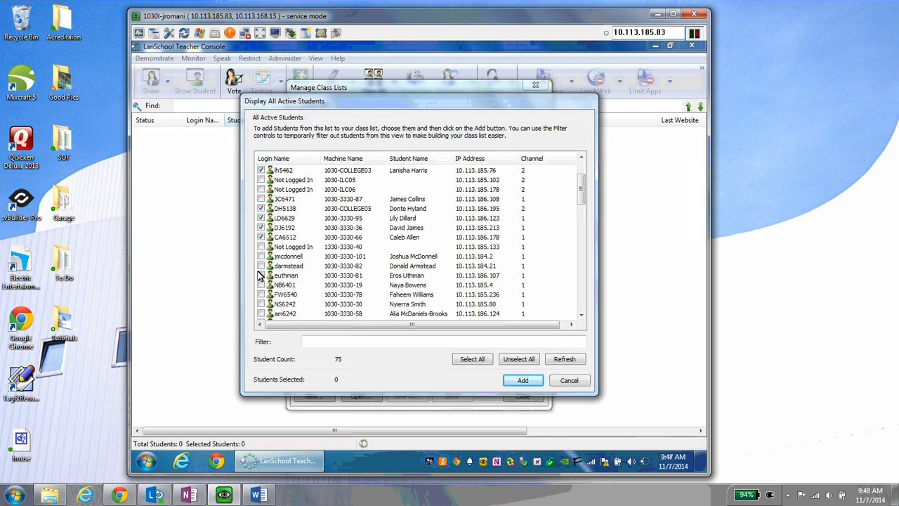
{"action": "left_click", "coordinate": [262, 286]}
{"action": "left_click", "coordinate": [523, 380]}
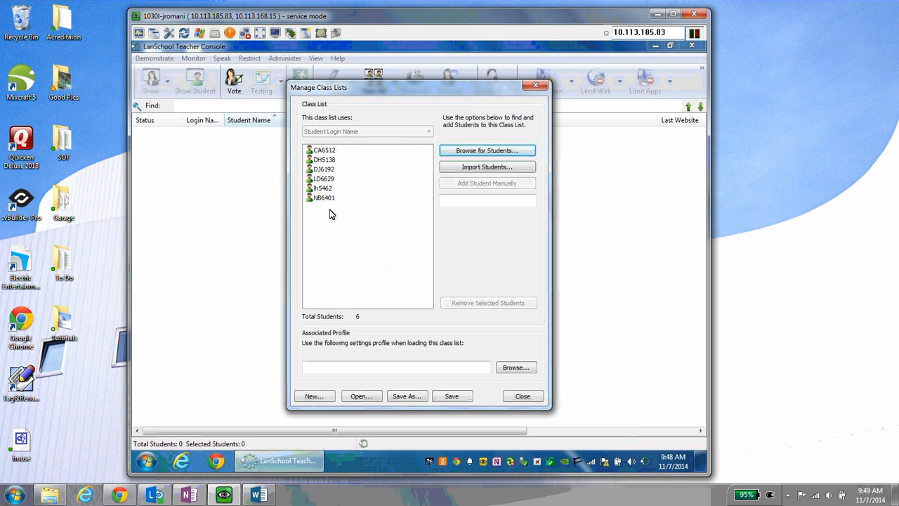
- Start saving the class list and use a new LanSchool folder on the desktop as the location
{"action": "left_click", "coordinate": [405, 398]}
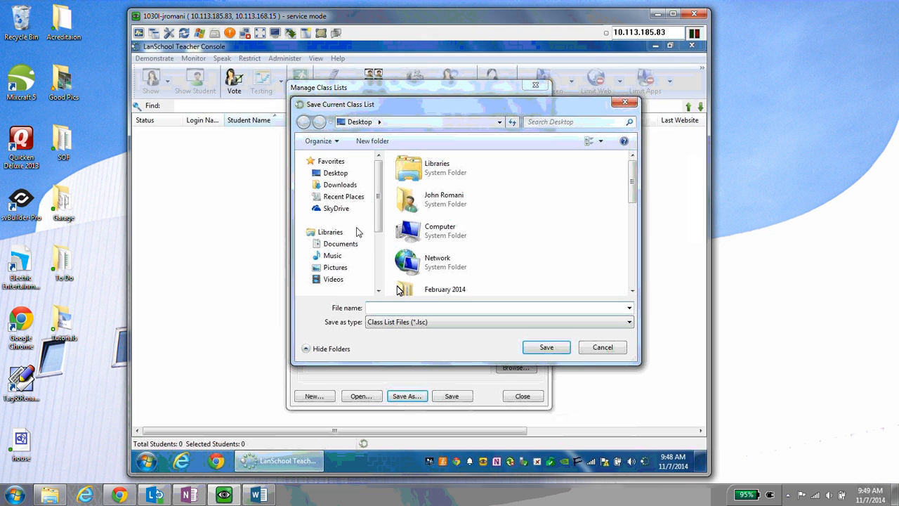
{"action": "left_click", "coordinate": [334, 175]}
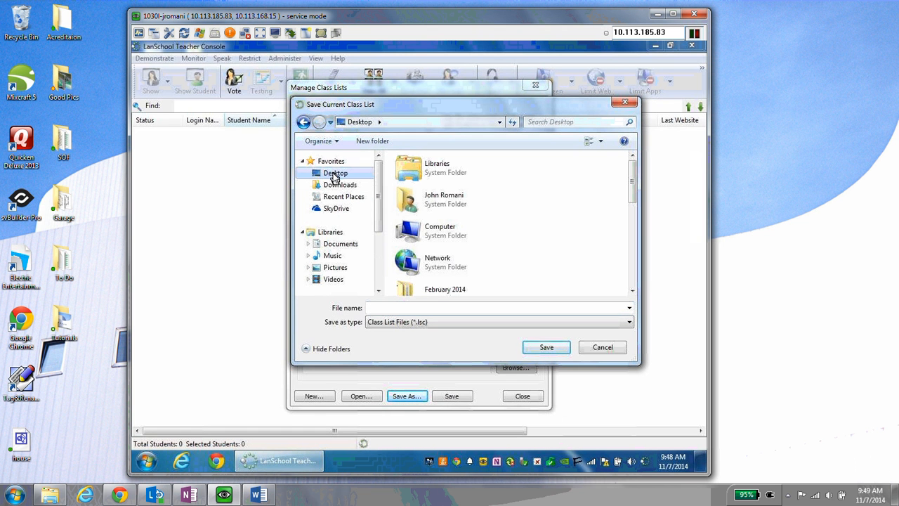
{"action": "right_click", "coordinate": [552, 279]}
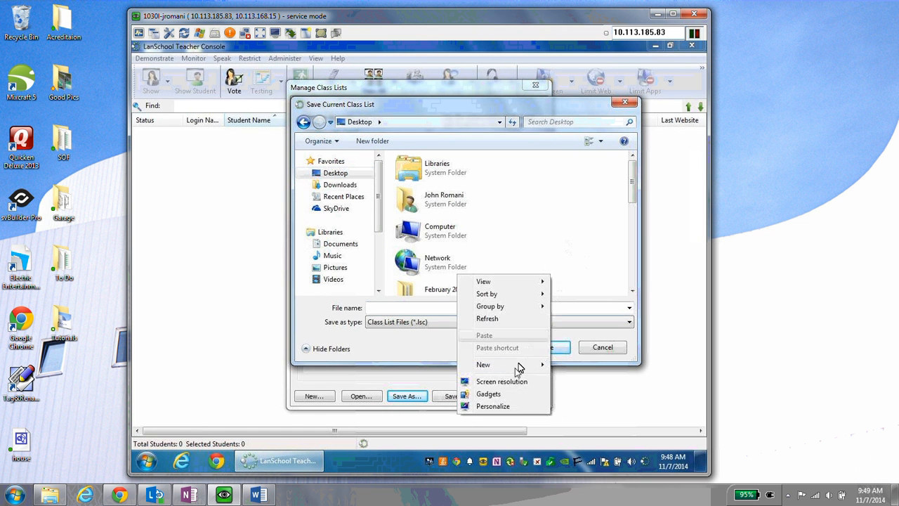
{"action": "mouse_move", "coordinate": [512, 369]}
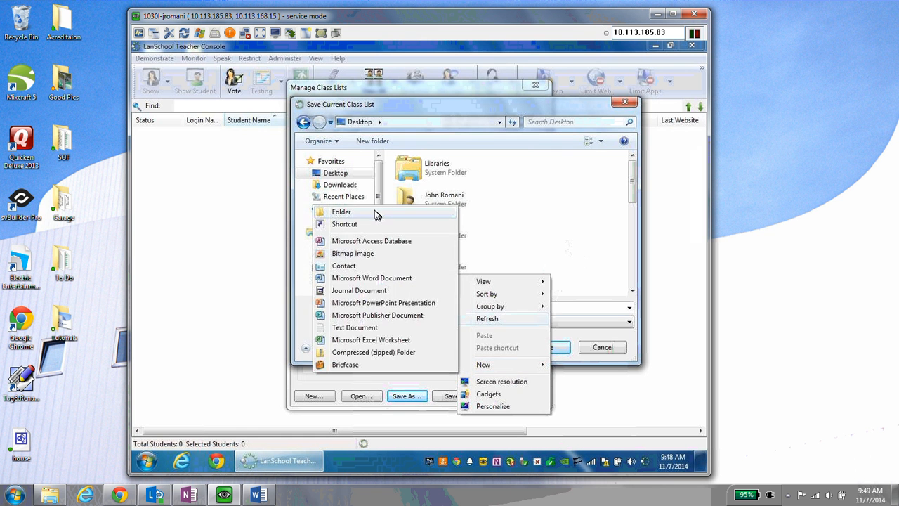
{"action": "left_click", "coordinate": [375, 212]}
{"action": "type", "text": "LanSchool"}
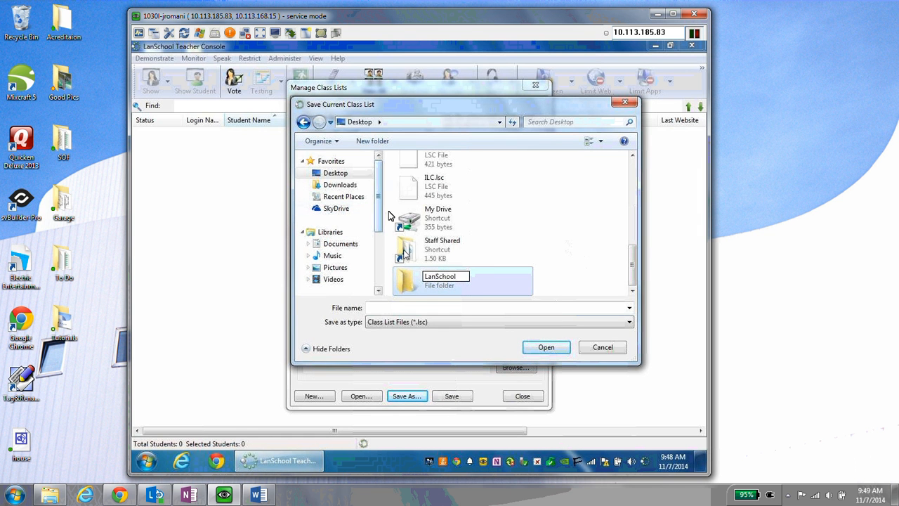
{"action": "key", "text": "Return"}
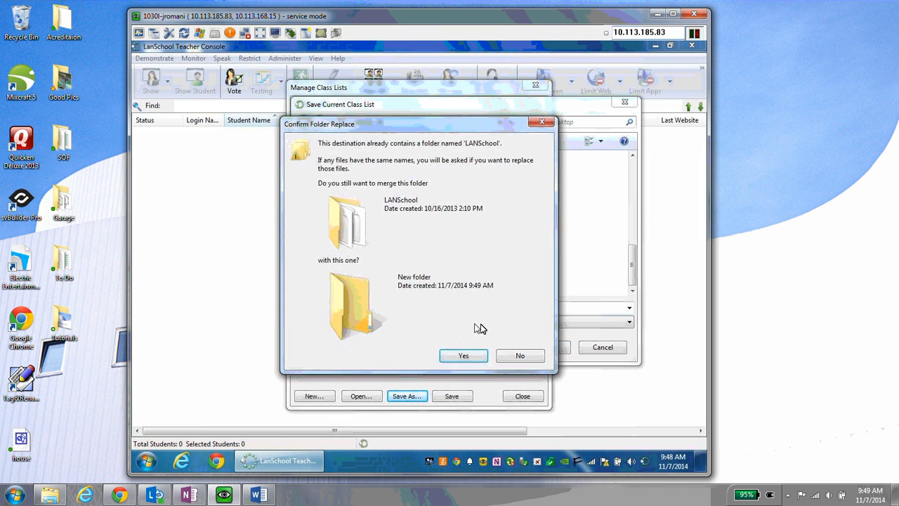
{"action": "left_click", "coordinate": [518, 357]}
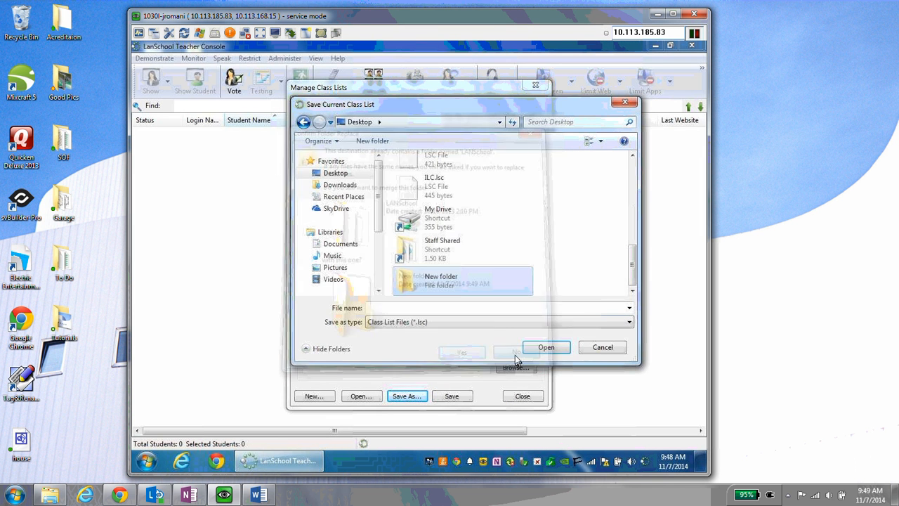
{"action": "left_click", "coordinate": [456, 281]}
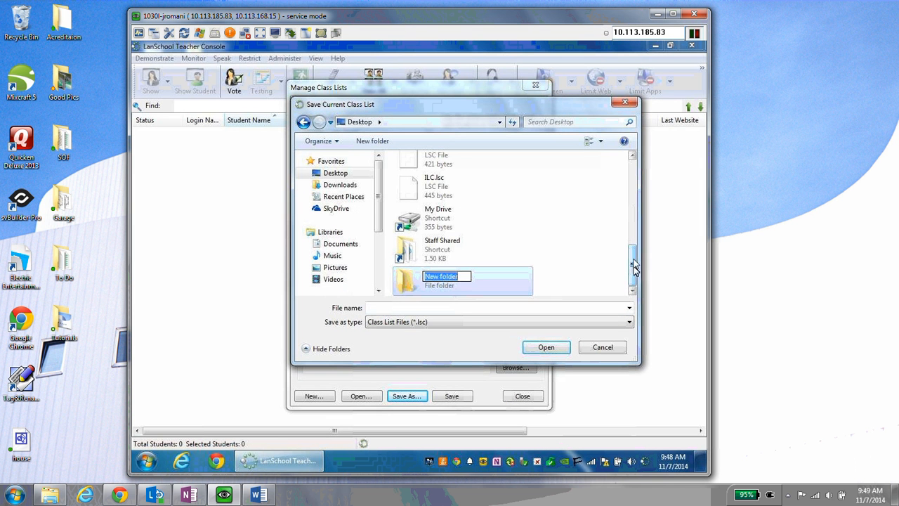
{"action": "left_click_drag", "start_coordinate": [632, 266], "coordinate": [629, 207]}
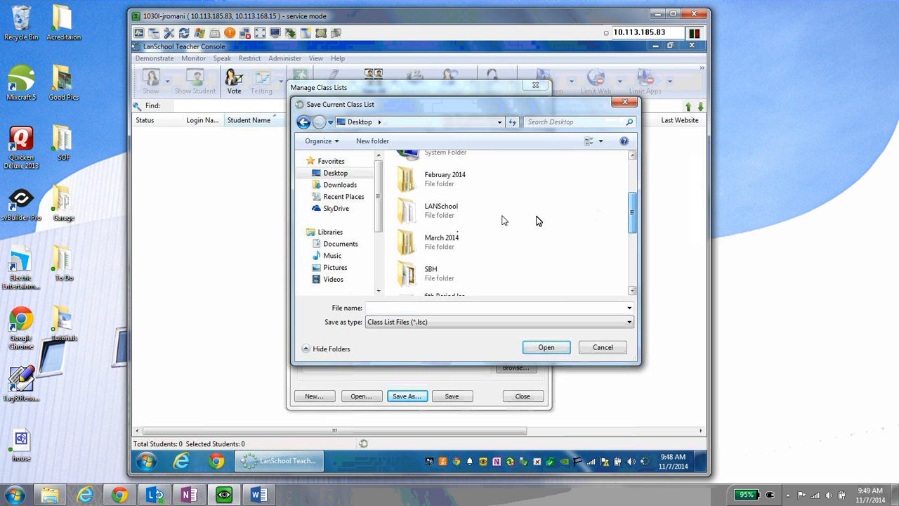
{"action": "double_click", "coordinate": [501, 208]}
- Save the class list as 'Test Group' and close Manage Class Lists
{"action": "left_click", "coordinate": [373, 309]}
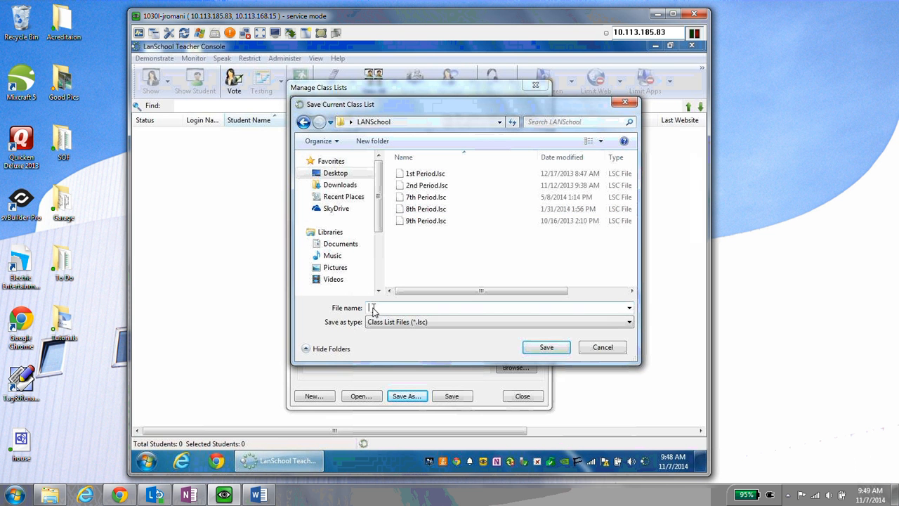
{"action": "type", "text": "Test "}
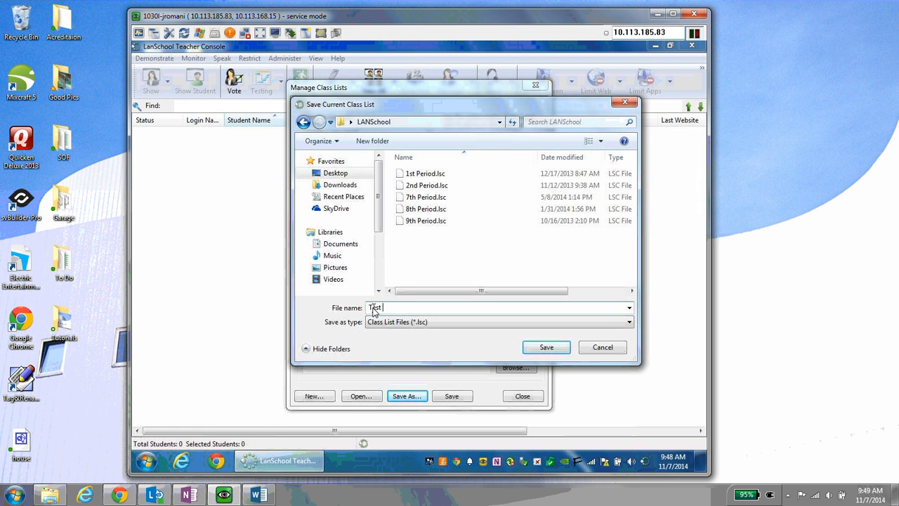
{"action": "type", "text": "Group"}
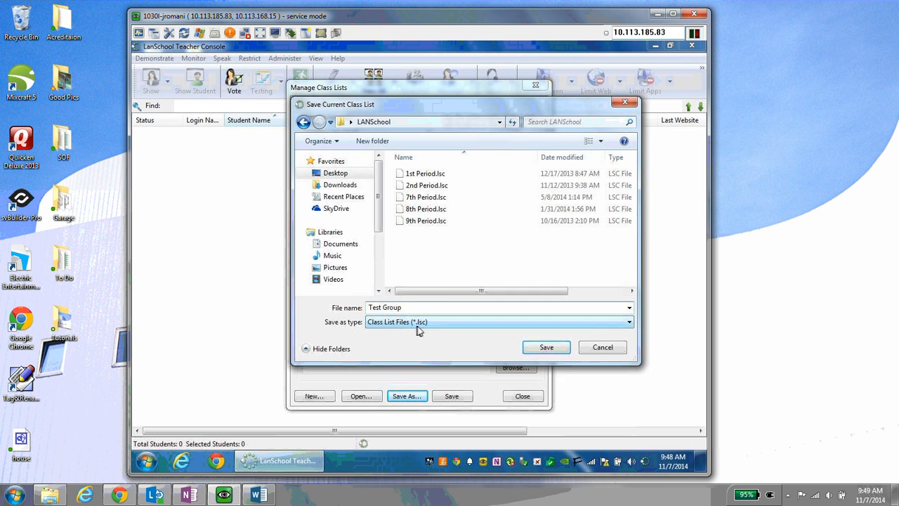
{"action": "left_click", "coordinate": [558, 354]}
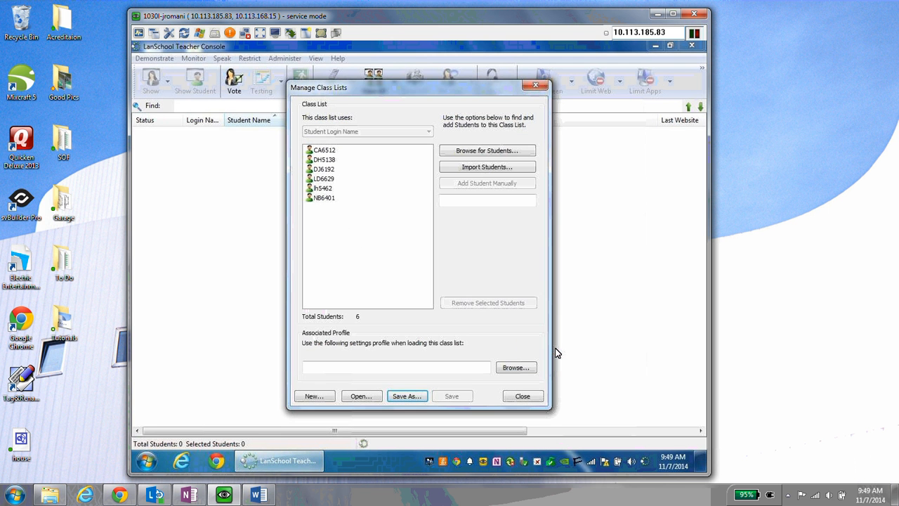
{"action": "left_click", "coordinate": [523, 397]}
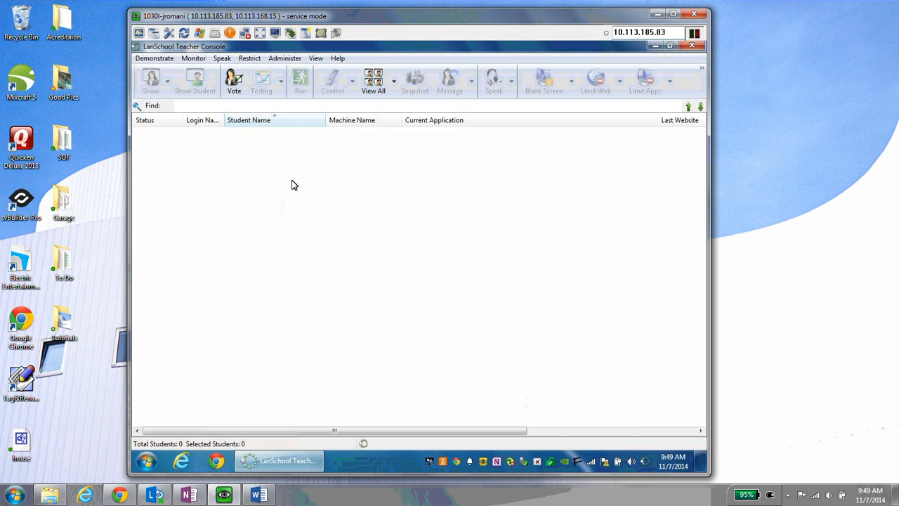
- Load the saved Test Group.lsc class list through Class List > Load Class List
{"action": "left_click", "coordinate": [702, 69]}
{"action": "mouse_move", "coordinate": [663, 160]}
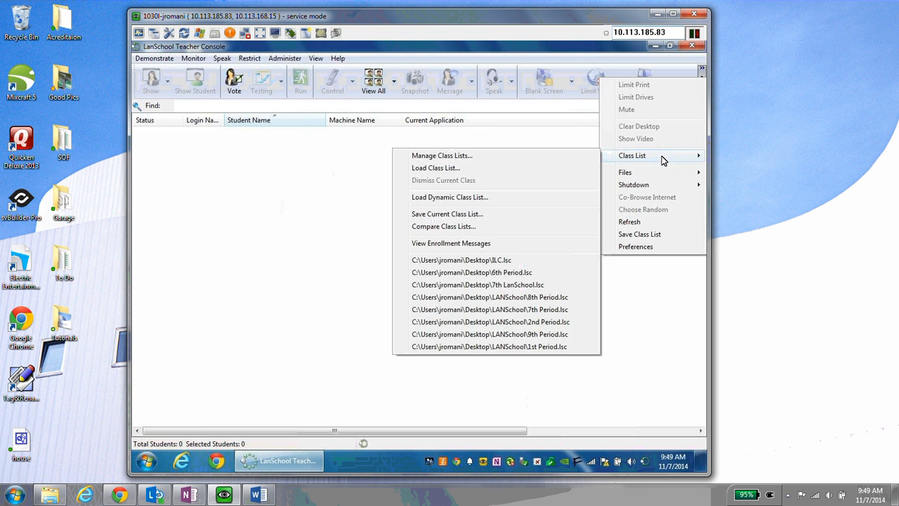
{"action": "left_click", "coordinate": [462, 171]}
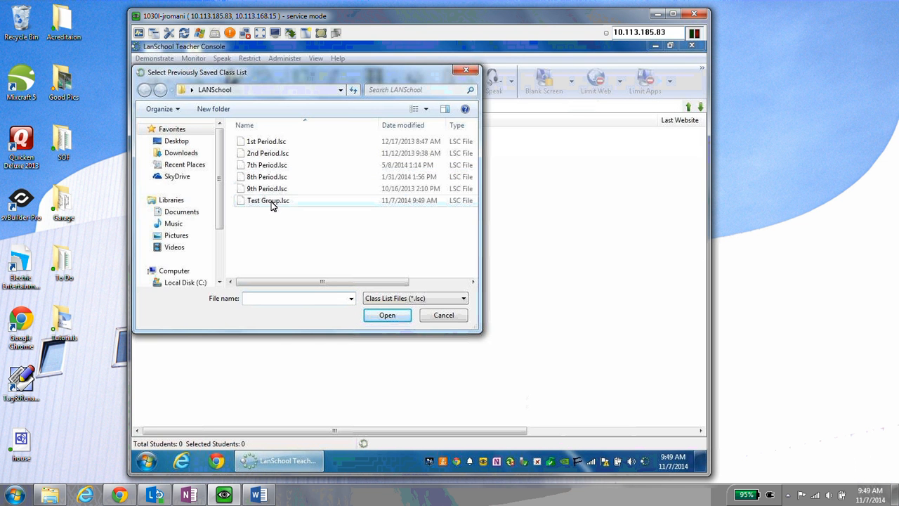
{"action": "double_click", "coordinate": [271, 201]}
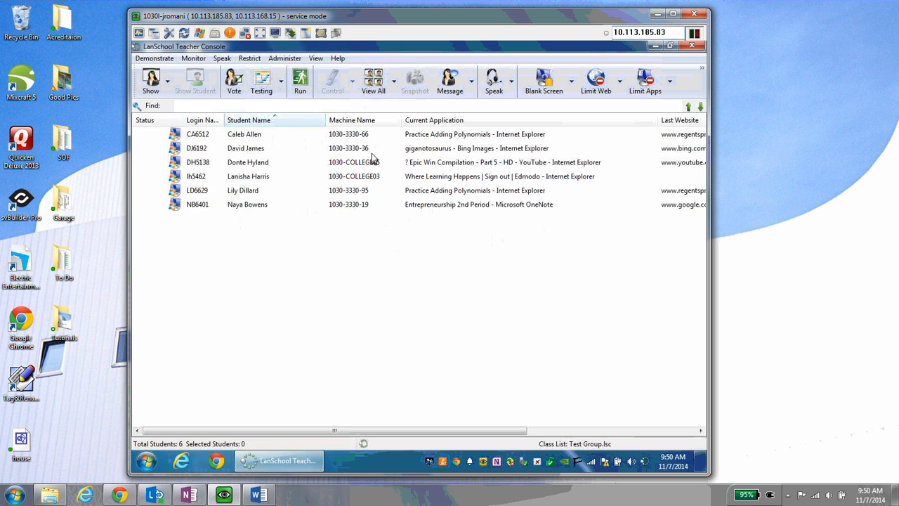
- Resize the Last Website and Student Name columns so websites and applications read clearly
{"action": "left_click_drag", "start_coordinate": [659, 122], "coordinate": [622, 124]}
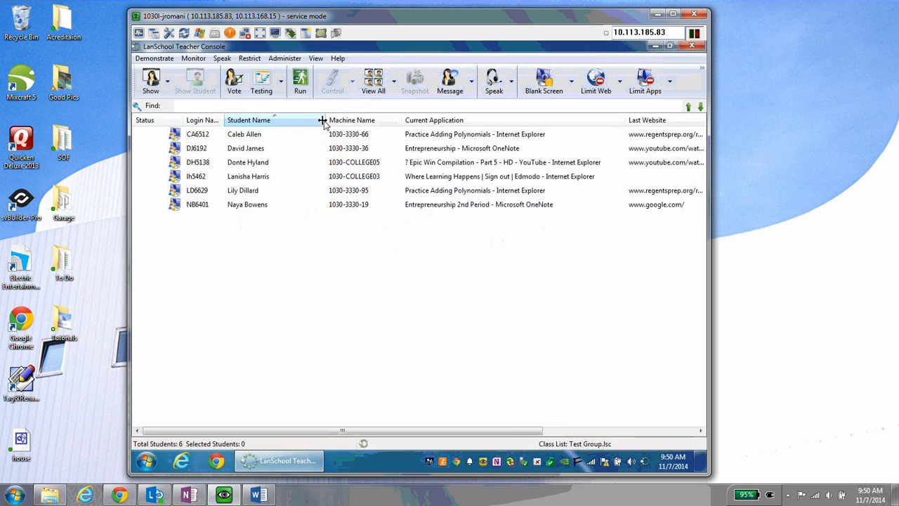
{"action": "left_click_drag", "start_coordinate": [325, 120], "coordinate": [292, 122]}
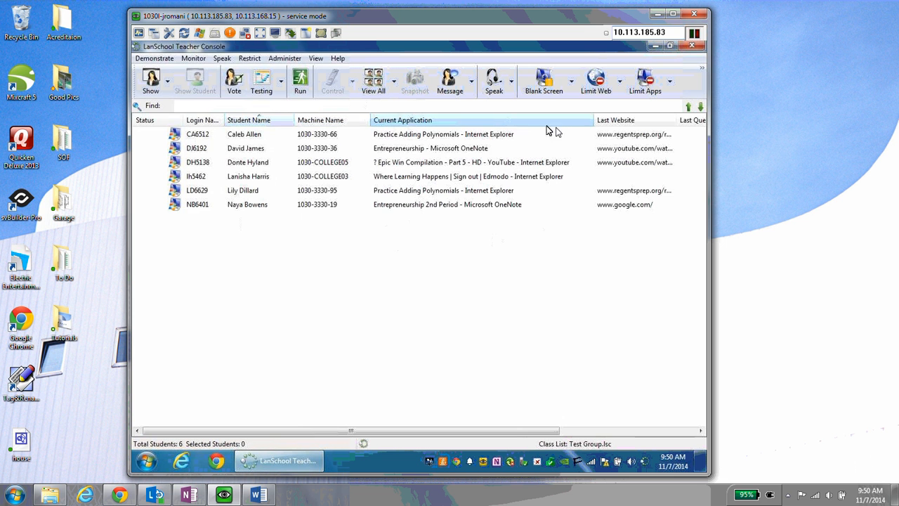
{"action": "left_click_drag", "start_coordinate": [595, 121], "coordinate": [591, 121]}
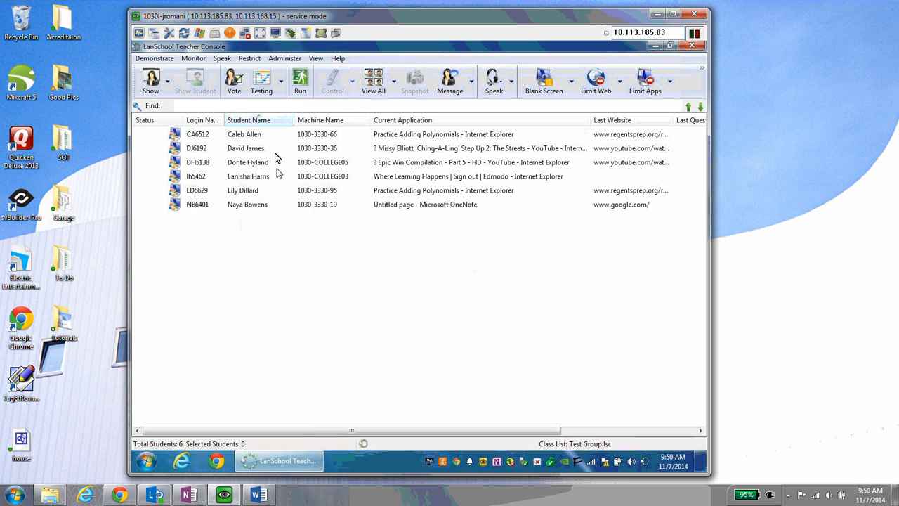
{"action": "left_click", "coordinate": [394, 81]}
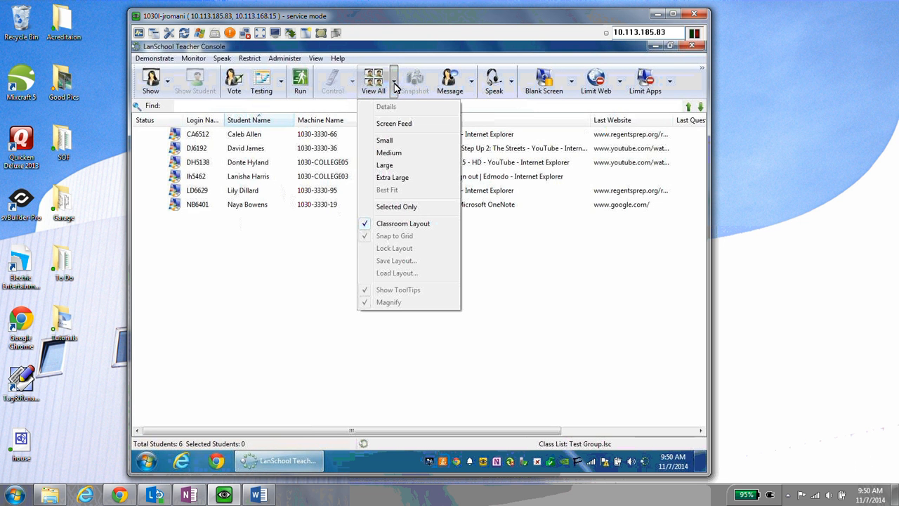
- Show all six screens as Large thumbnails, scroll through them, then switch back to Details view
{"action": "left_click", "coordinate": [373, 167]}
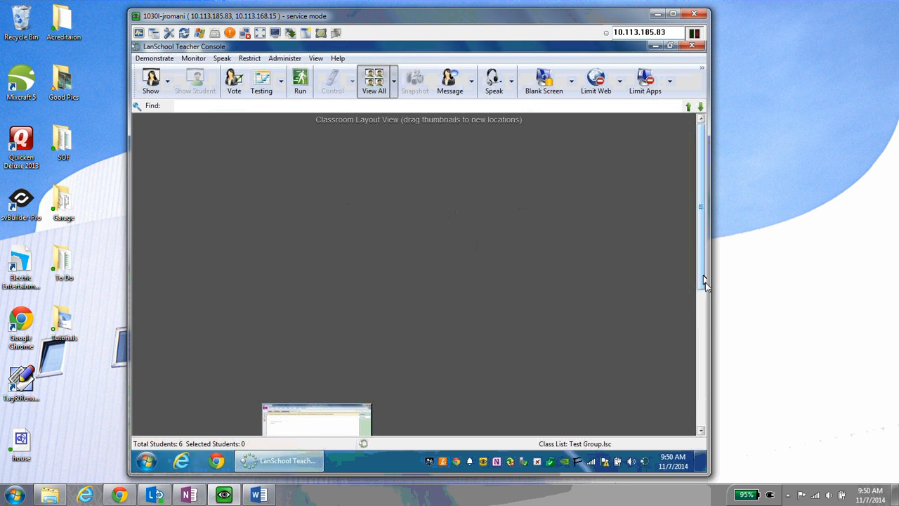
{"action": "scroll", "coordinate": [706, 330], "scroll_direction": "down", "scroll_amount": 3}
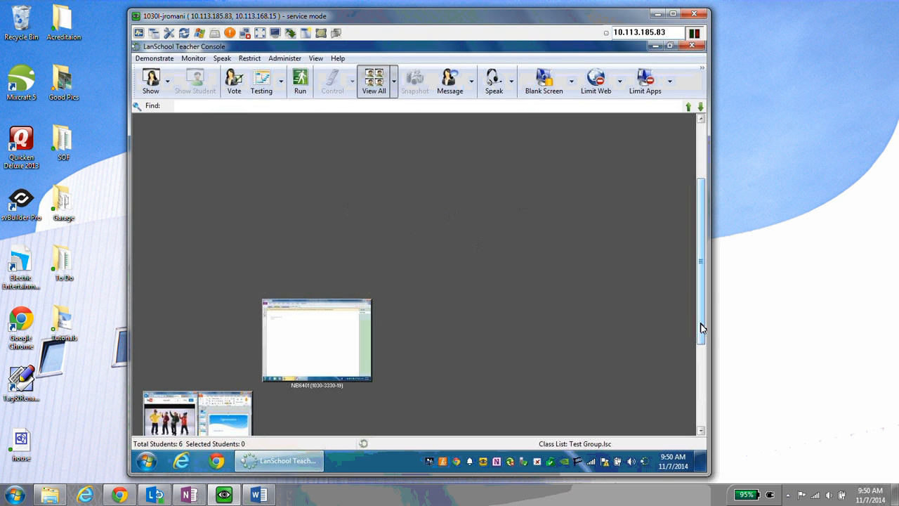
{"action": "scroll", "coordinate": [703, 365], "scroll_direction": "down", "scroll_amount": 2}
{"action": "left_click_drag", "start_coordinate": [701, 360], "coordinate": [703, 402]}
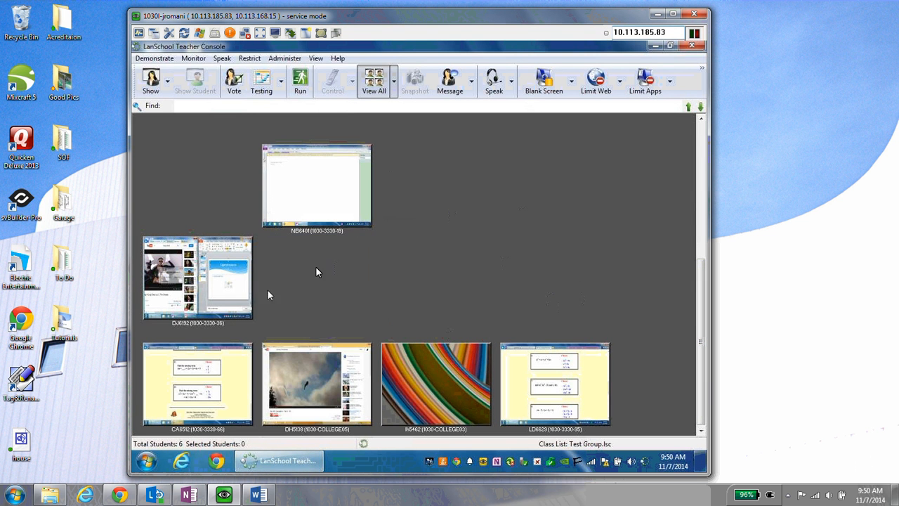
{"action": "left_click", "coordinate": [394, 90]}
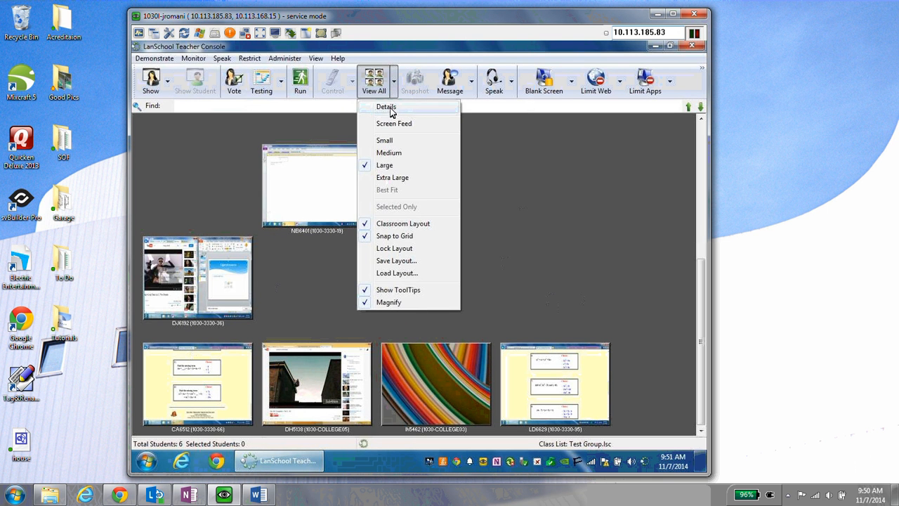
{"action": "left_click", "coordinate": [388, 106]}
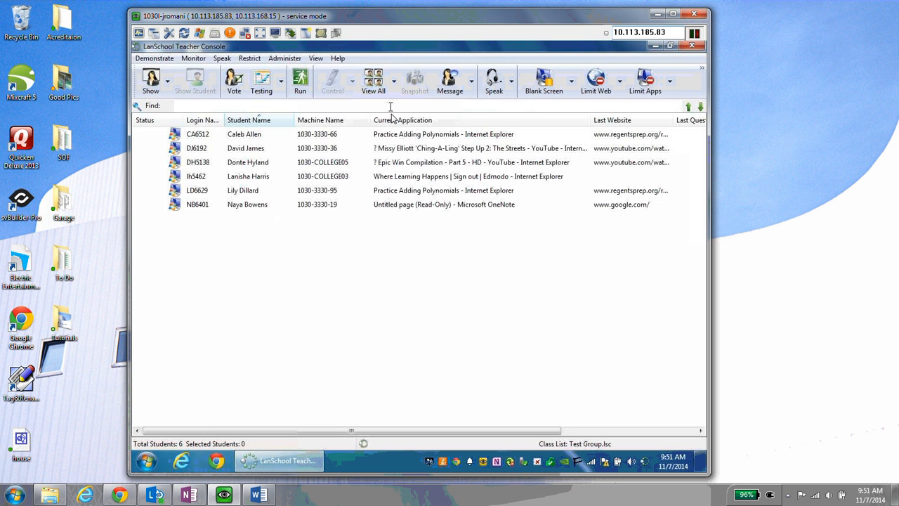
{"action": "left_click", "coordinate": [392, 196]}
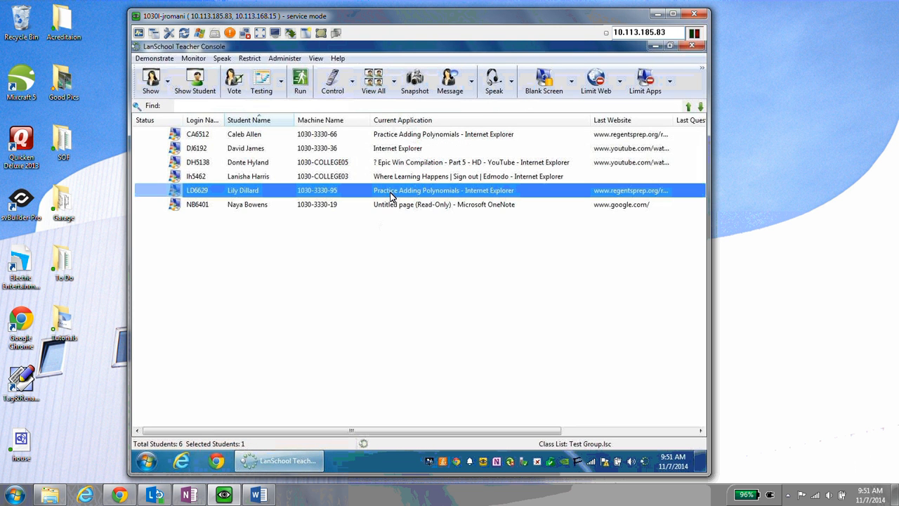
{"action": "double_click", "coordinate": [391, 196]}
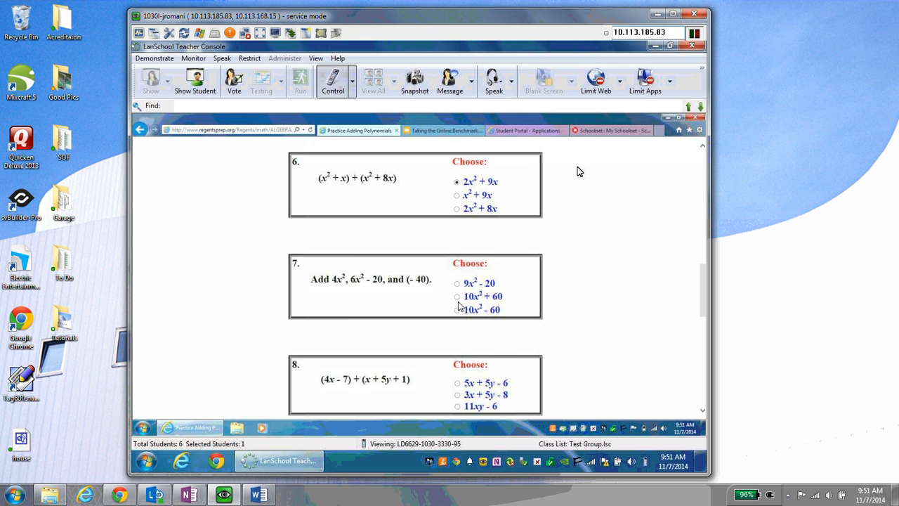
{"action": "left_click", "coordinate": [353, 82]}
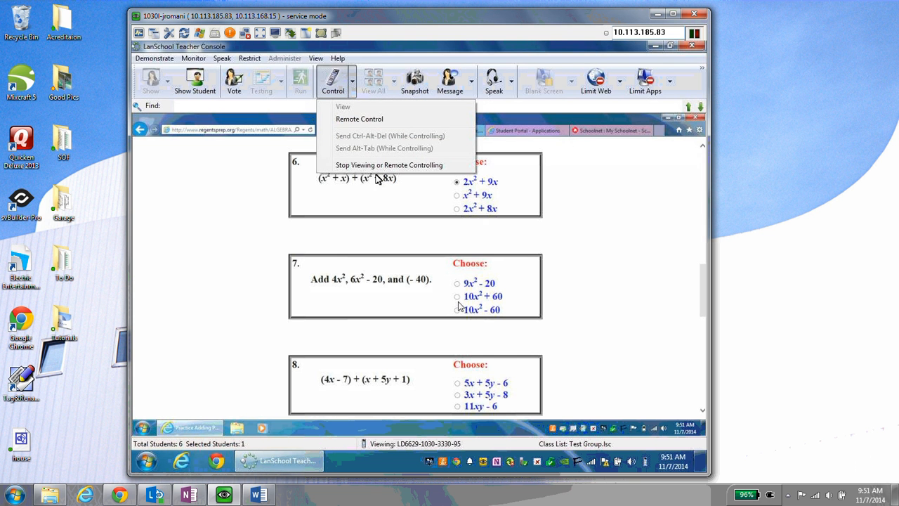
{"action": "left_click", "coordinate": [374, 166]}
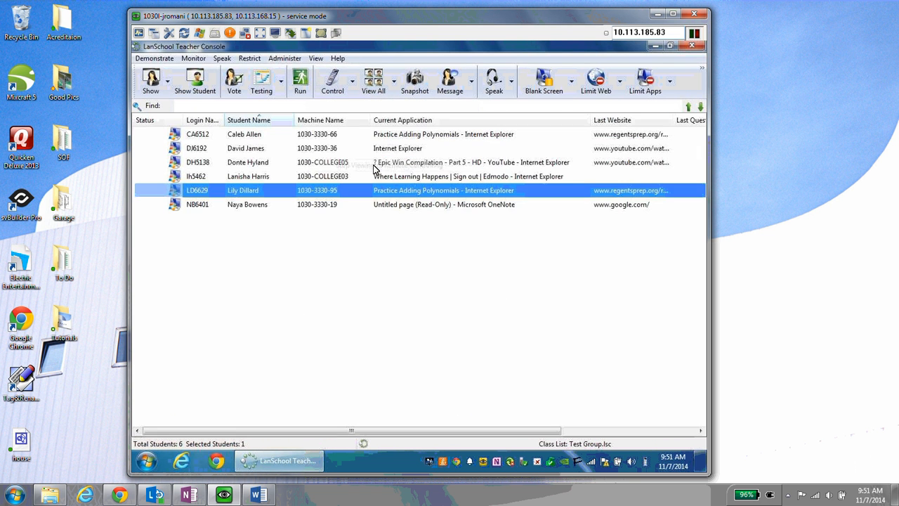
{"action": "left_click", "coordinate": [352, 82]}
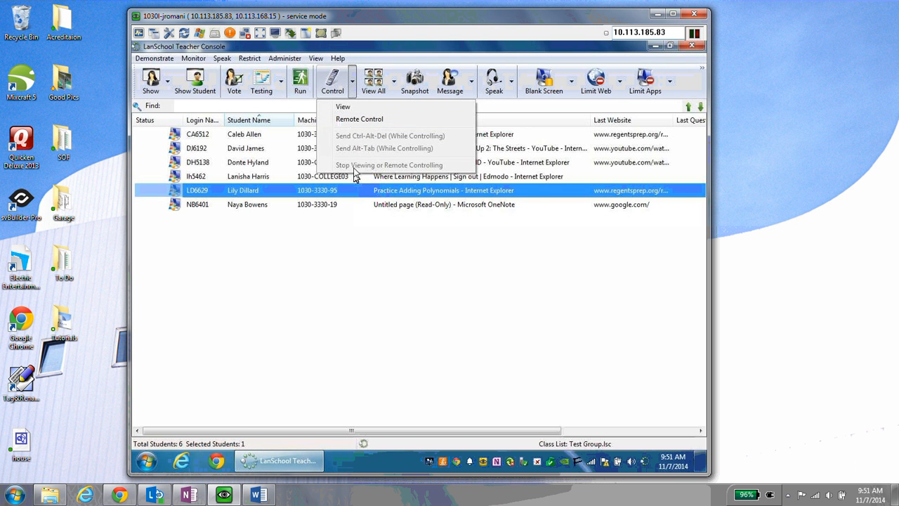
{"action": "left_click", "coordinate": [343, 107]}
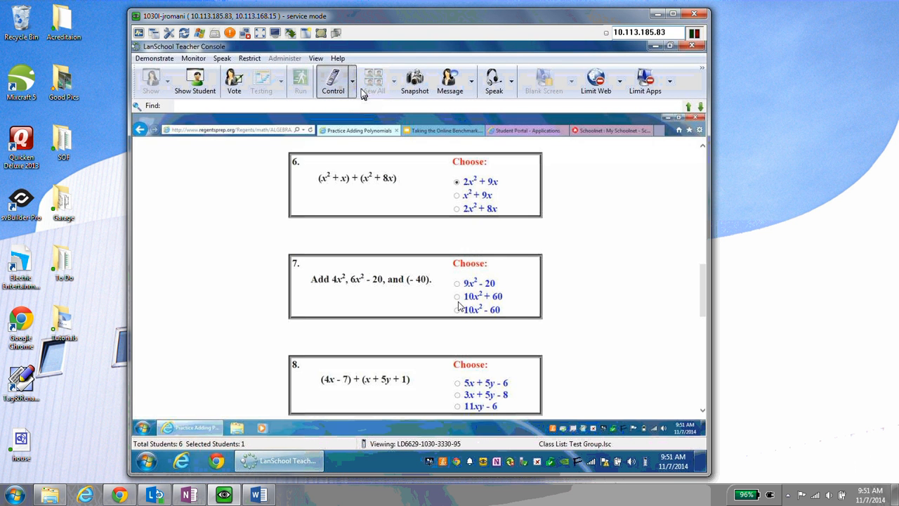
{"action": "left_click", "coordinate": [353, 83]}
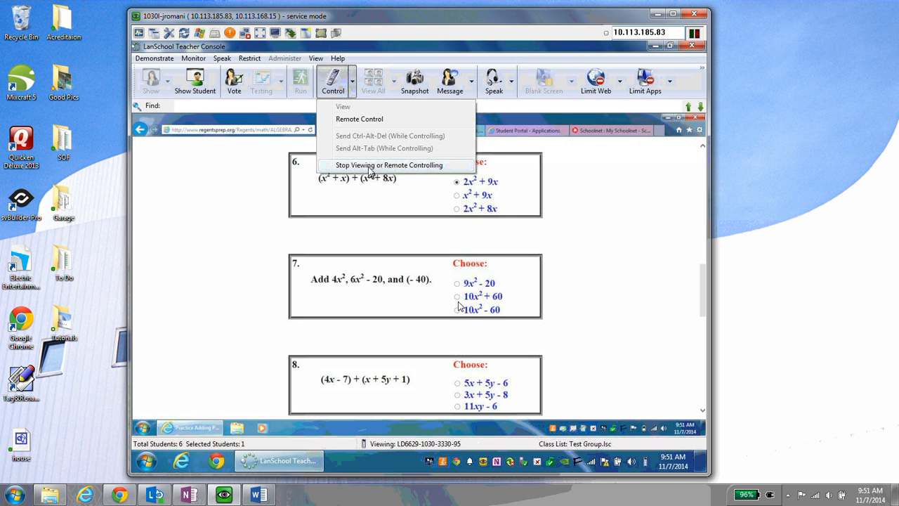
{"action": "left_click", "coordinate": [370, 169]}
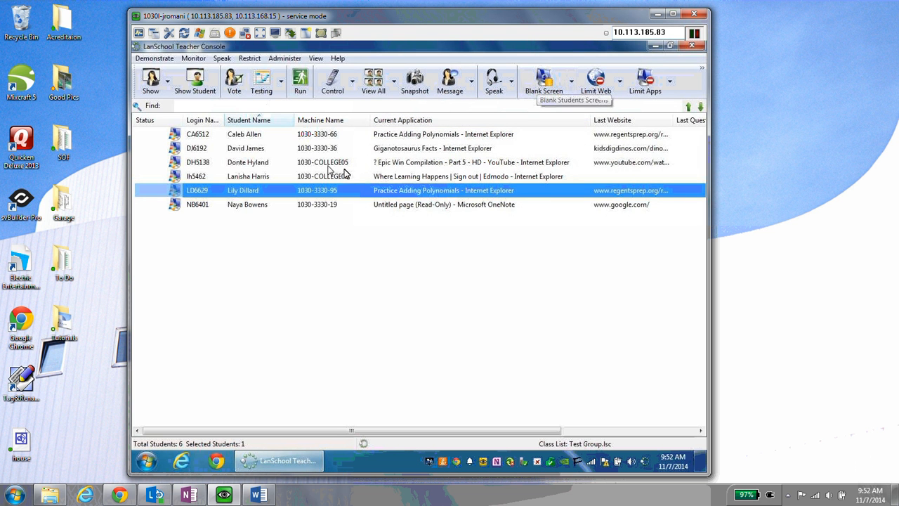
- Select the student watching YouTube and review the blank-screen messages, closing settings without saving
{"action": "left_click", "coordinate": [238, 166]}
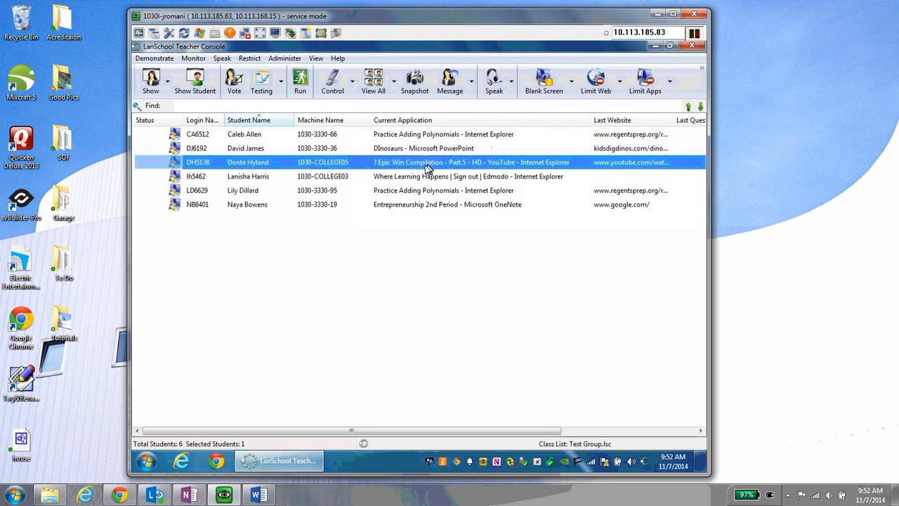
{"action": "left_click", "coordinate": [570, 90]}
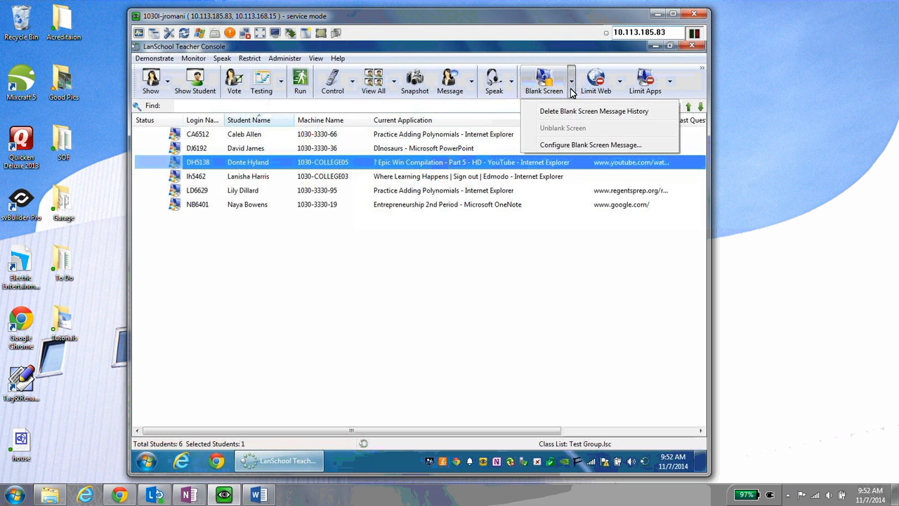
{"action": "left_click", "coordinate": [562, 146]}
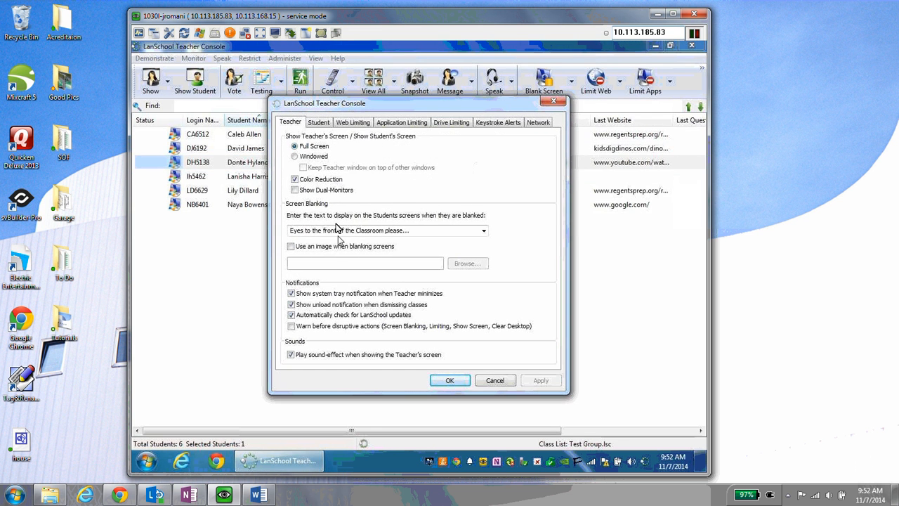
{"action": "left_click", "coordinate": [485, 232]}
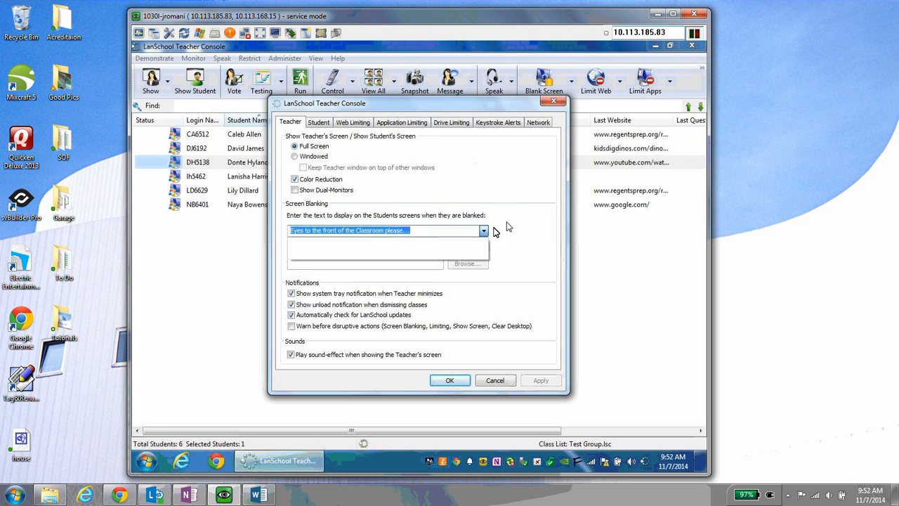
{"action": "left_click", "coordinate": [509, 223]}
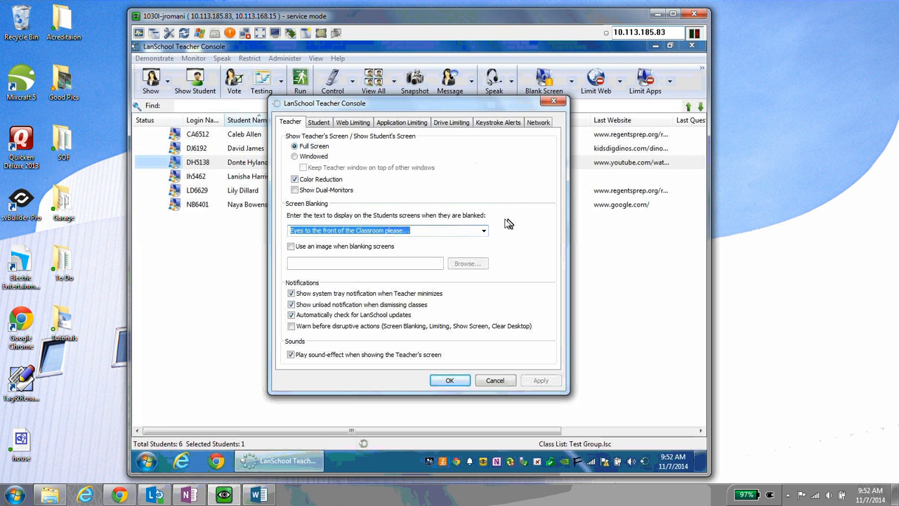
{"action": "left_click", "coordinate": [495, 382]}
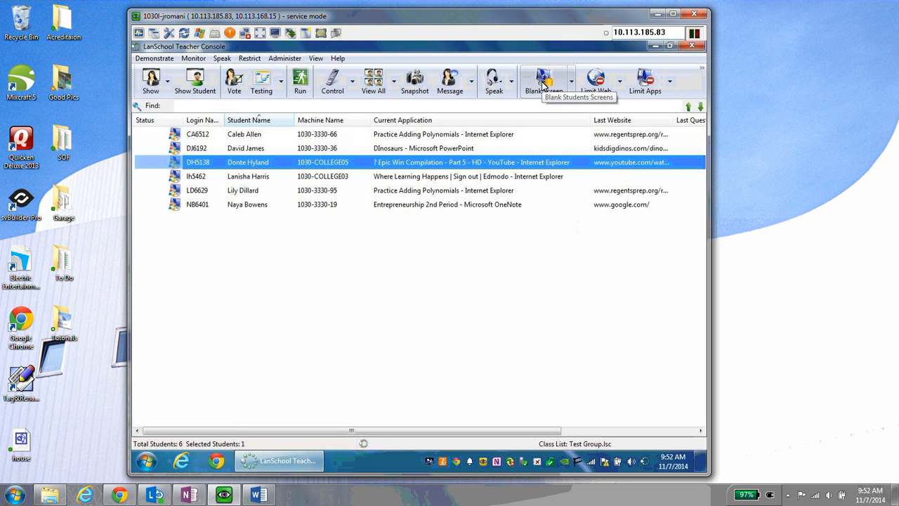
- After trying single and select-all selections, Ctrl-select three specific students from the Test Group list
{"action": "left_click", "coordinate": [419, 149]}
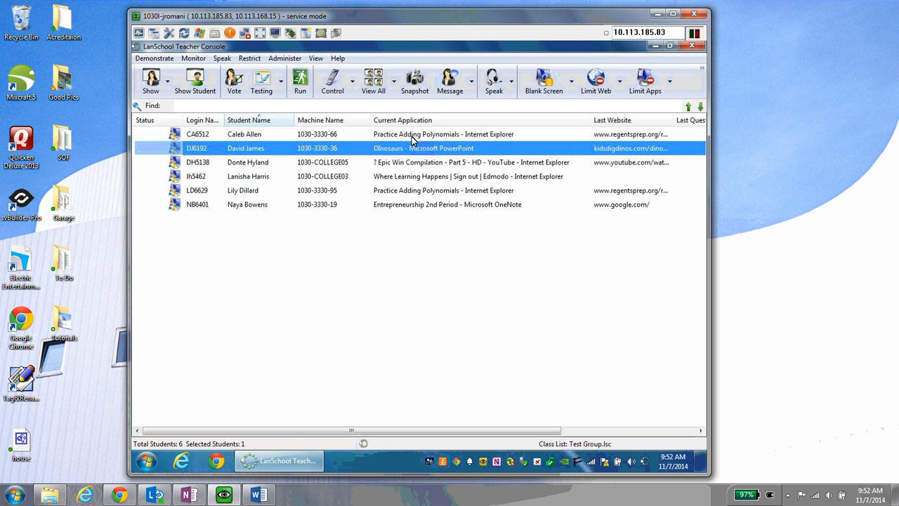
{"action": "left_click", "coordinate": [406, 134]}
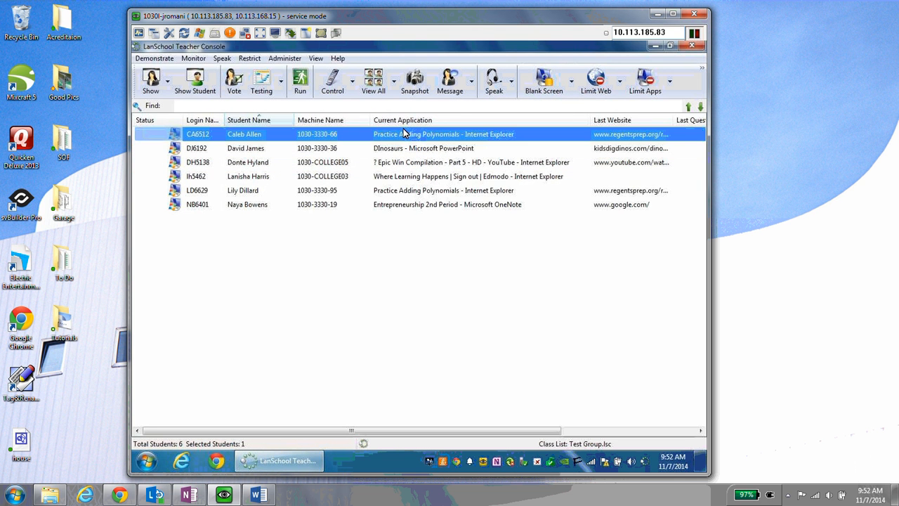
{"action": "left_click", "coordinate": [416, 206], "text": "shift"}
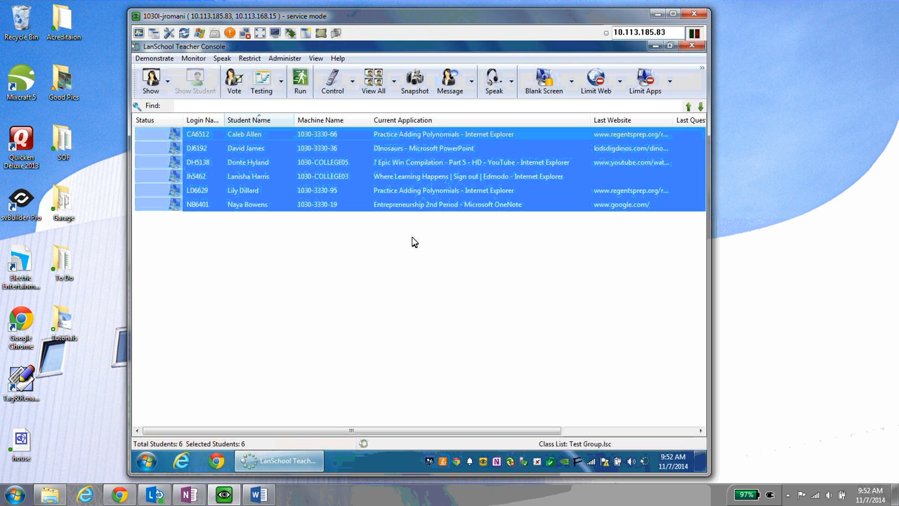
{"action": "left_click", "coordinate": [413, 229]}
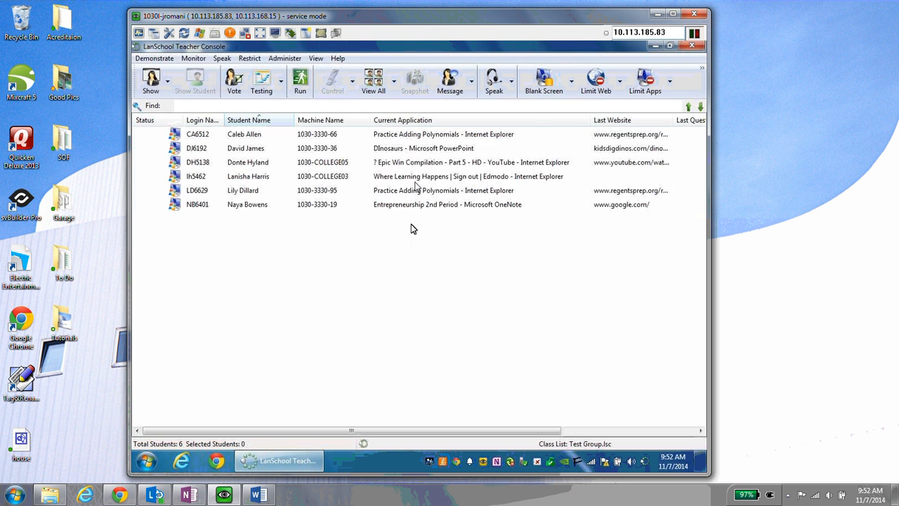
{"action": "left_click", "coordinate": [416, 177]}
{"action": "left_click", "coordinate": [416, 148], "text": "ctrl"}
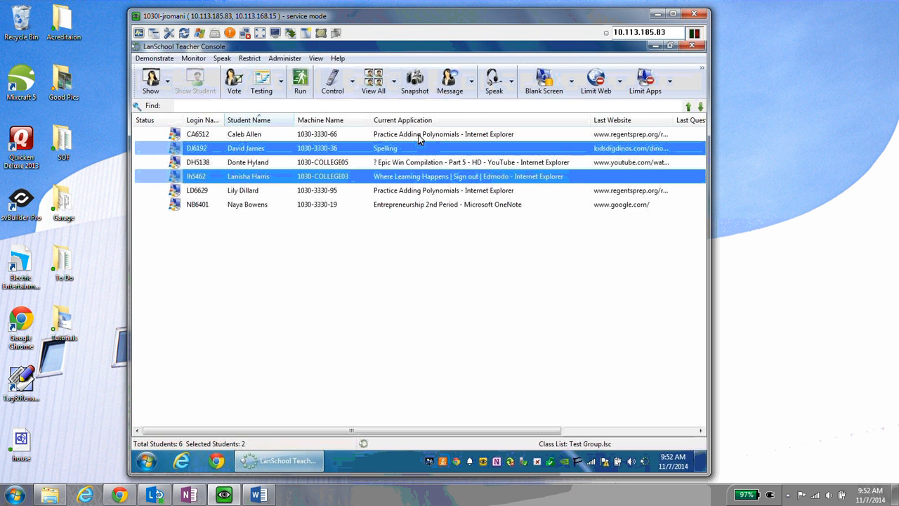
{"action": "left_click", "coordinate": [414, 205], "text": "ctrl"}
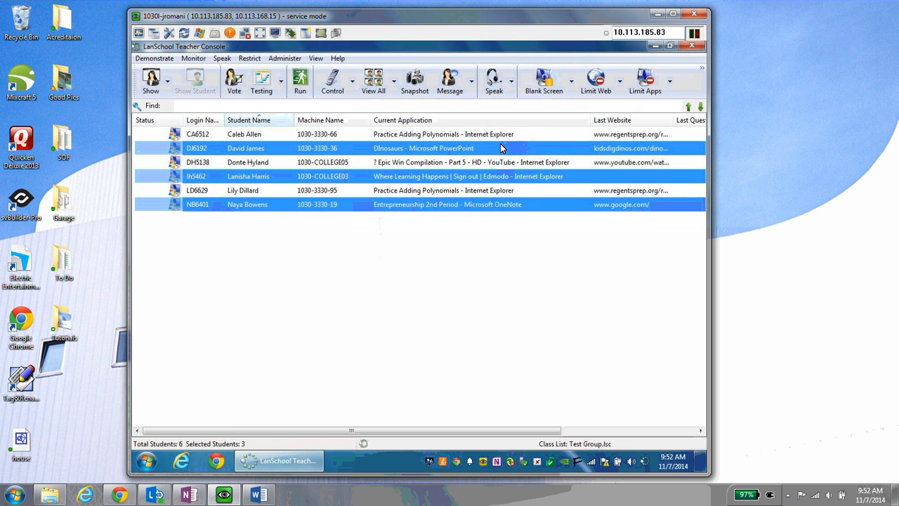
{"action": "left_click", "coordinate": [485, 176]}
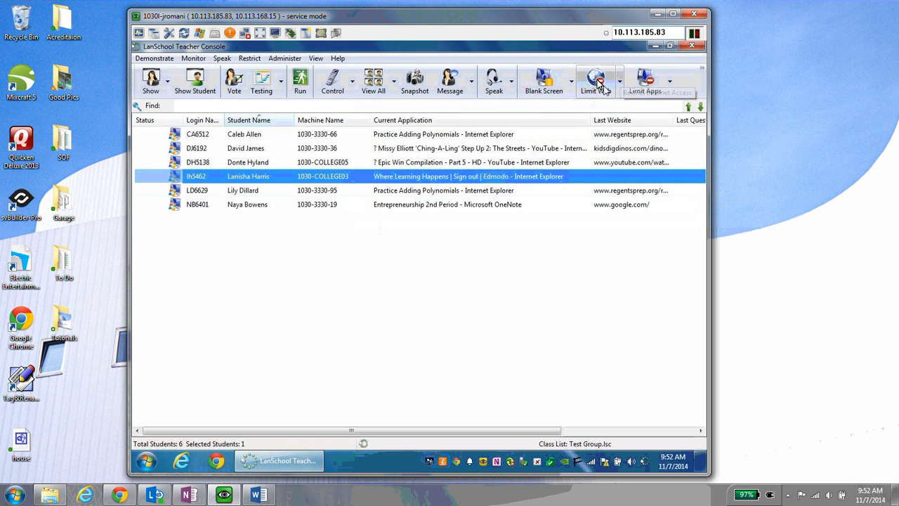
{"action": "left_click", "coordinate": [466, 135]}
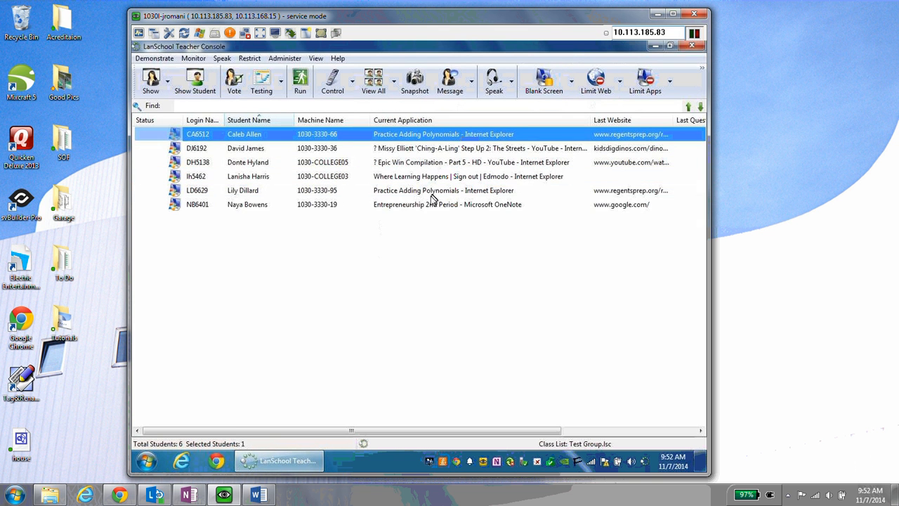
{"action": "key", "text": "ctrl+a"}
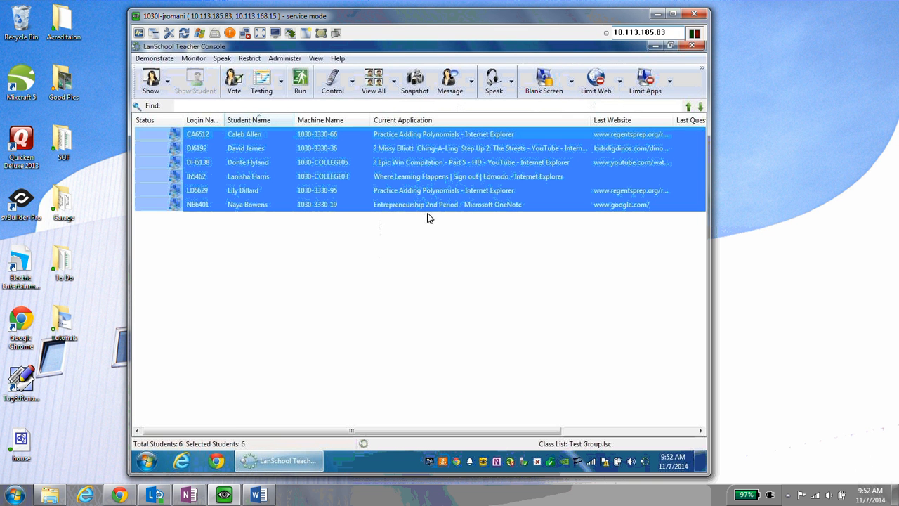
{"action": "left_click", "coordinate": [621, 89]}
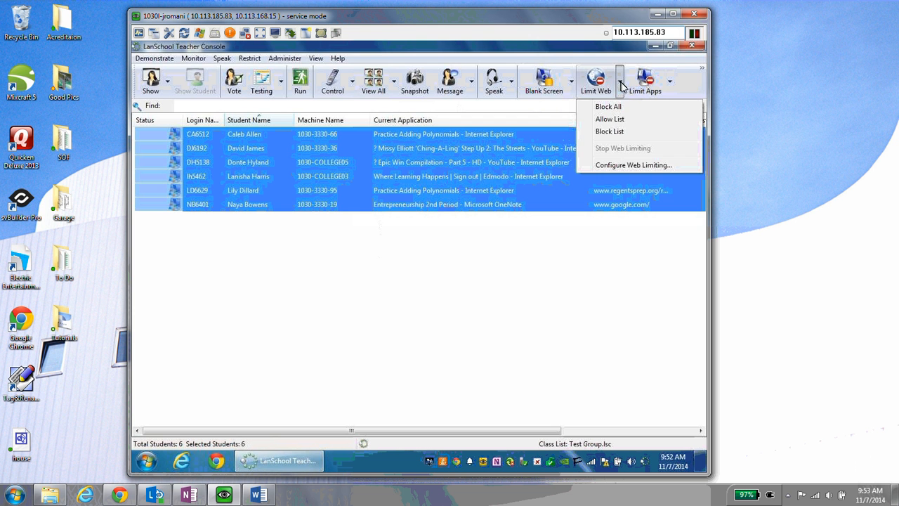
{"action": "left_click", "coordinate": [625, 166]}
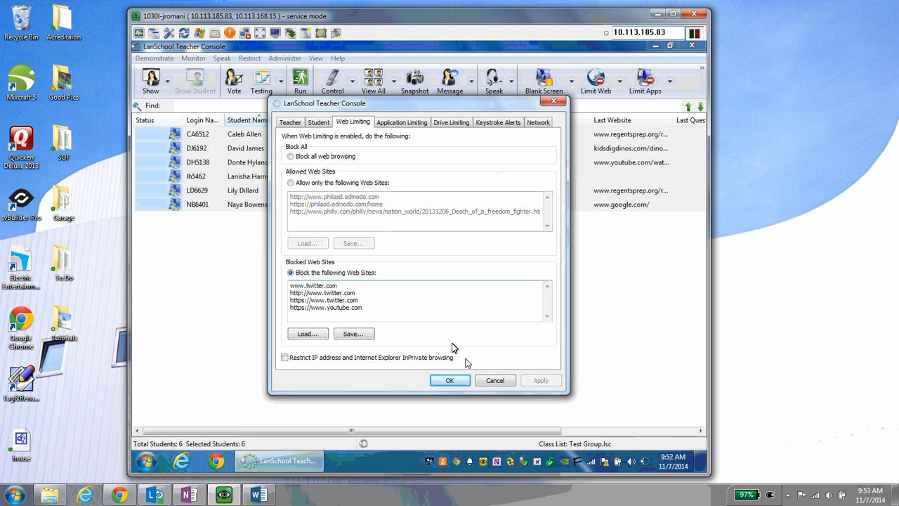
{"action": "left_click", "coordinate": [495, 382]}
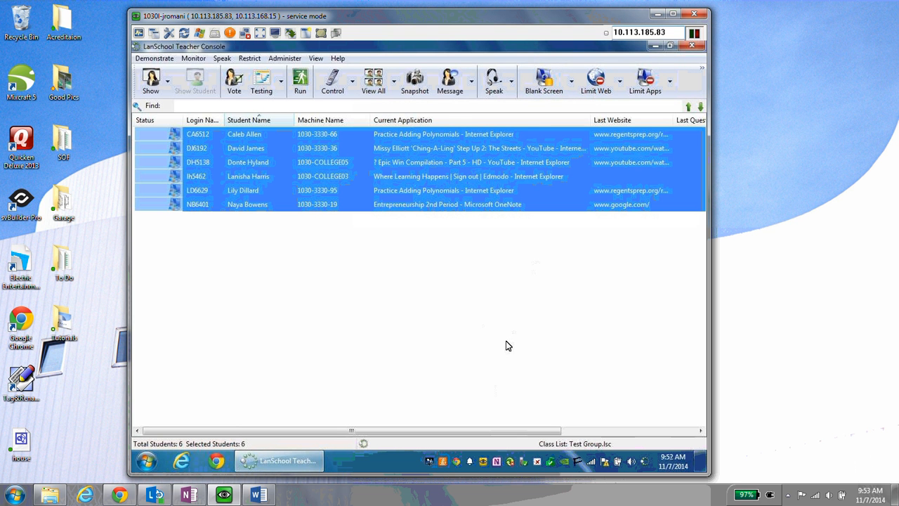
{"action": "left_click", "coordinate": [452, 330]}
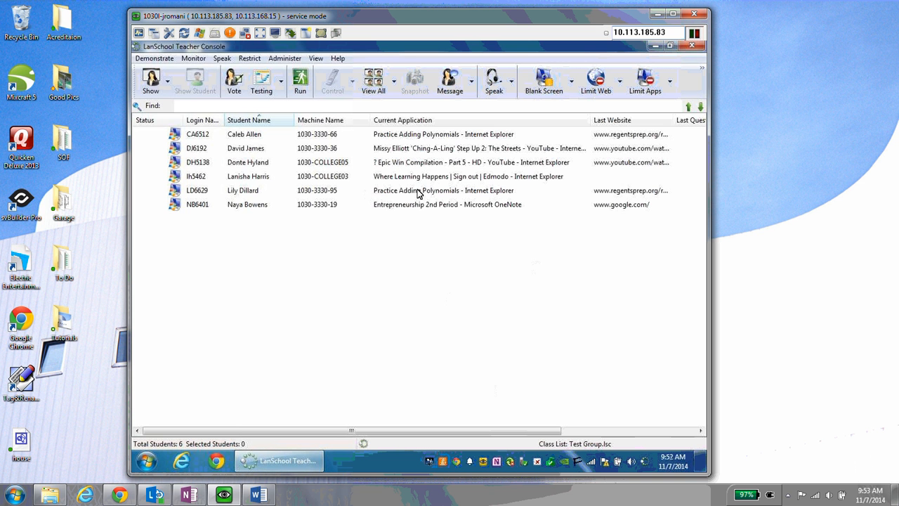
{"action": "left_click", "coordinate": [403, 135]}
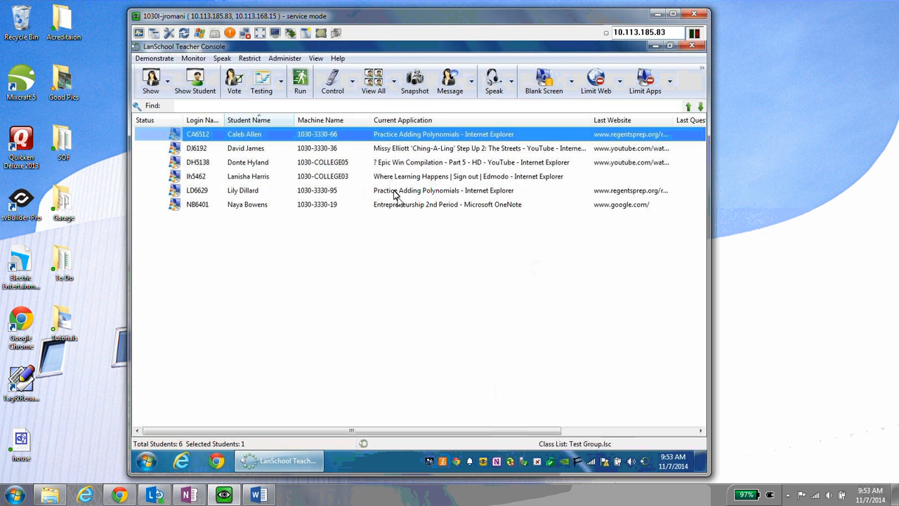
{"action": "left_click", "coordinate": [401, 205], "text": "shift"}
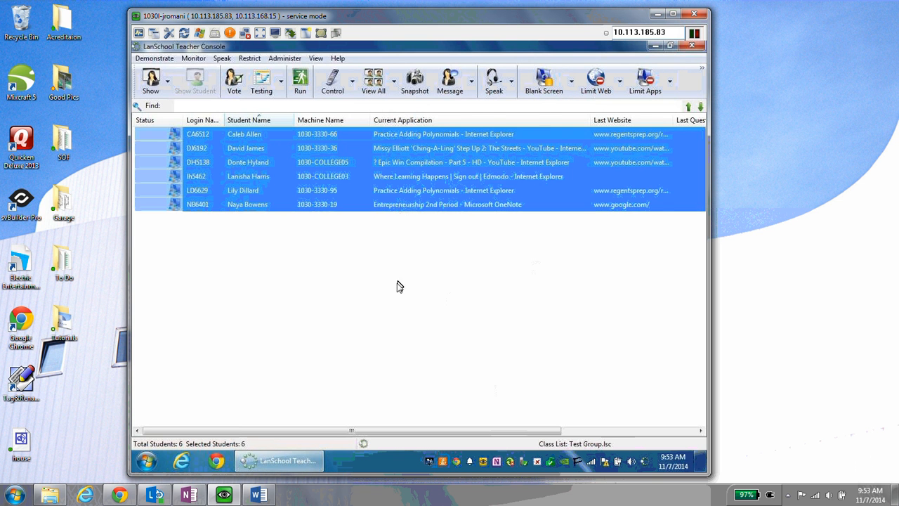
{"action": "left_click", "coordinate": [366, 296]}
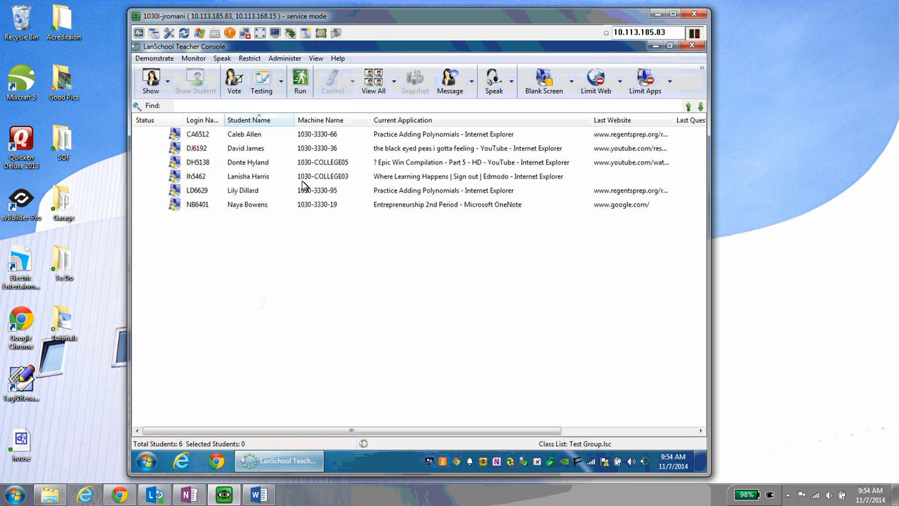
{"action": "left_click", "coordinate": [251, 193]}
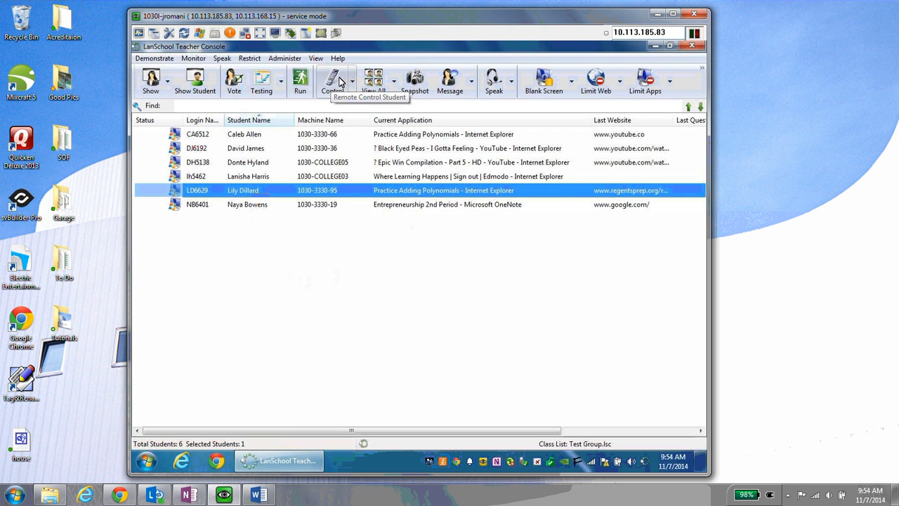
{"action": "left_click", "coordinate": [352, 82]}
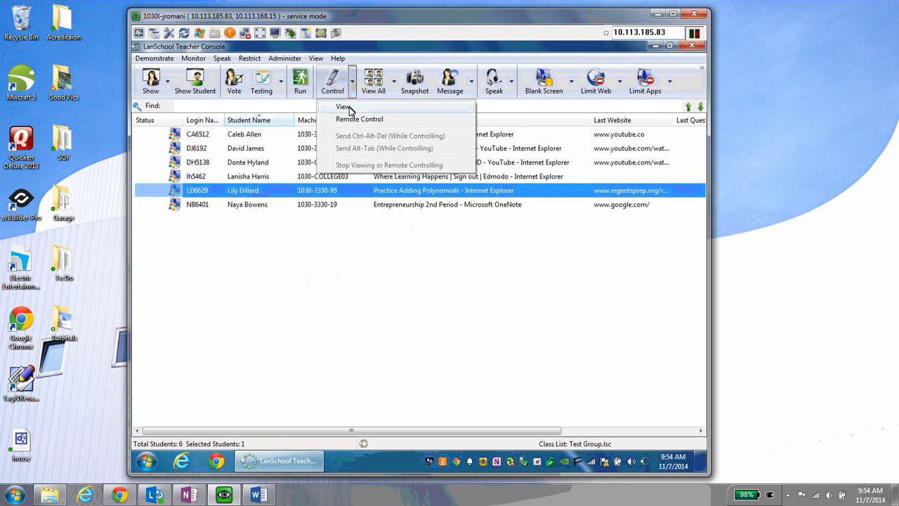
{"action": "left_click", "coordinate": [349, 107]}
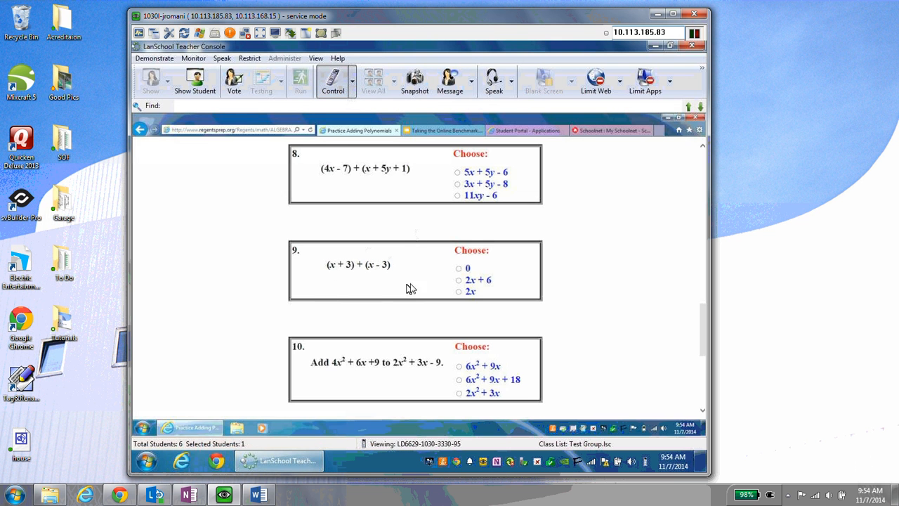
{"action": "left_click", "coordinate": [340, 85]}
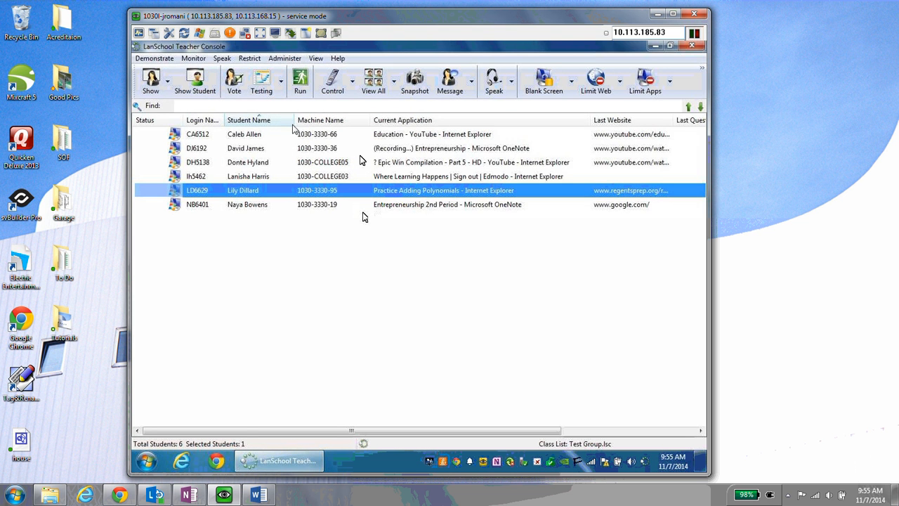
- Clear the student selection and choose Class List > Dismiss Current Class from the » overflow
{"action": "left_click", "coordinate": [274, 135]}
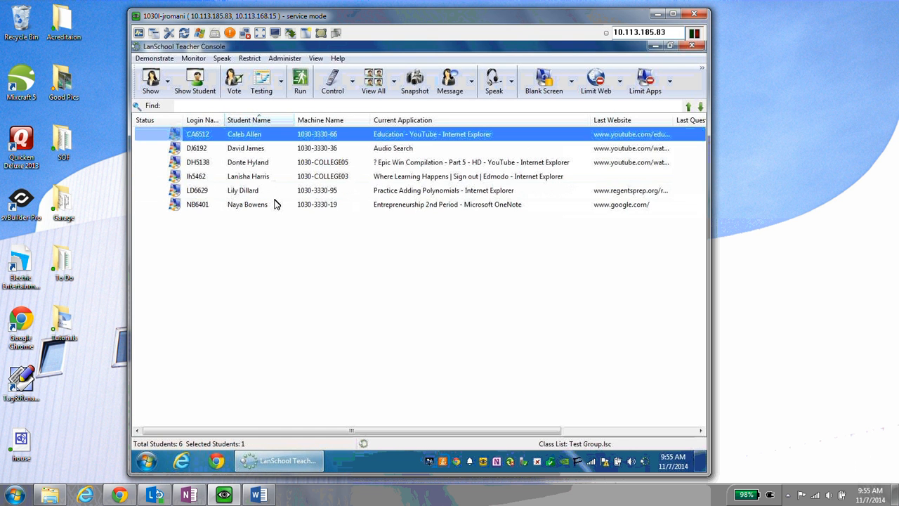
{"action": "left_click", "coordinate": [275, 204], "text": "shift"}
{"action": "left_click", "coordinate": [319, 244]}
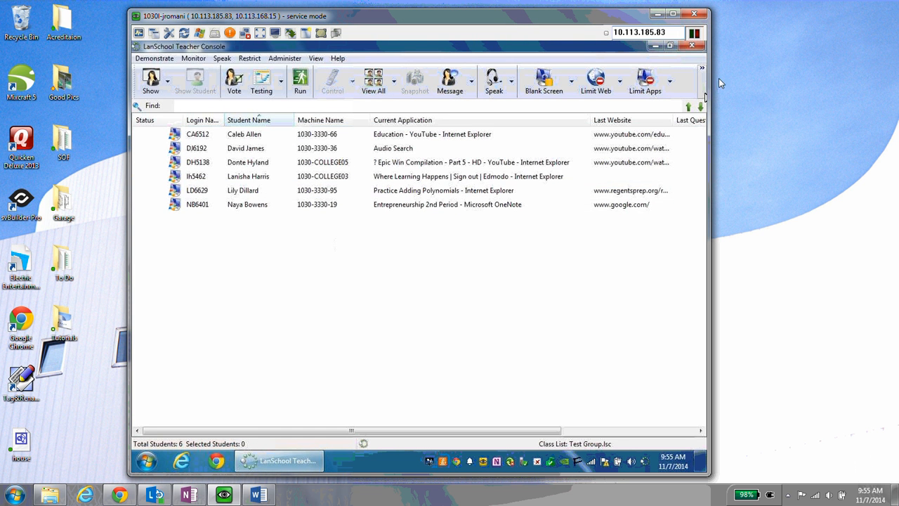
{"action": "left_click", "coordinate": [703, 73]}
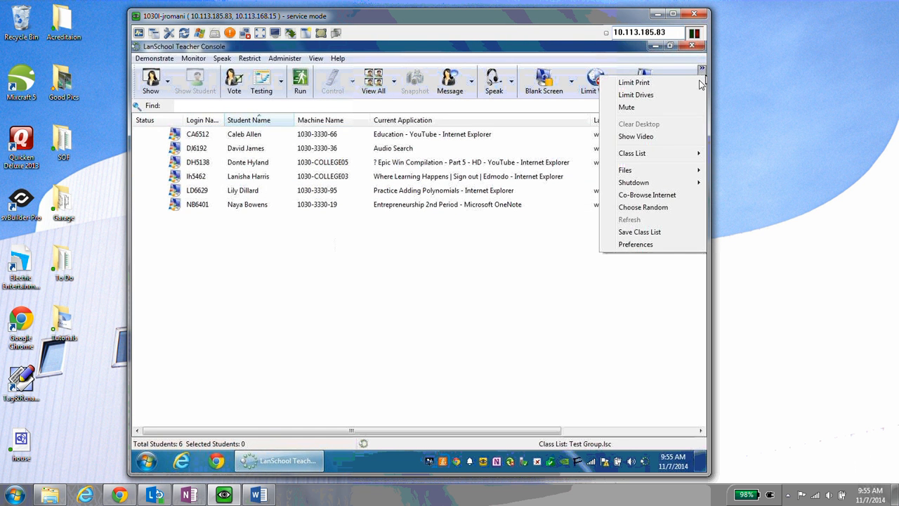
{"action": "mouse_move", "coordinate": [650, 154]}
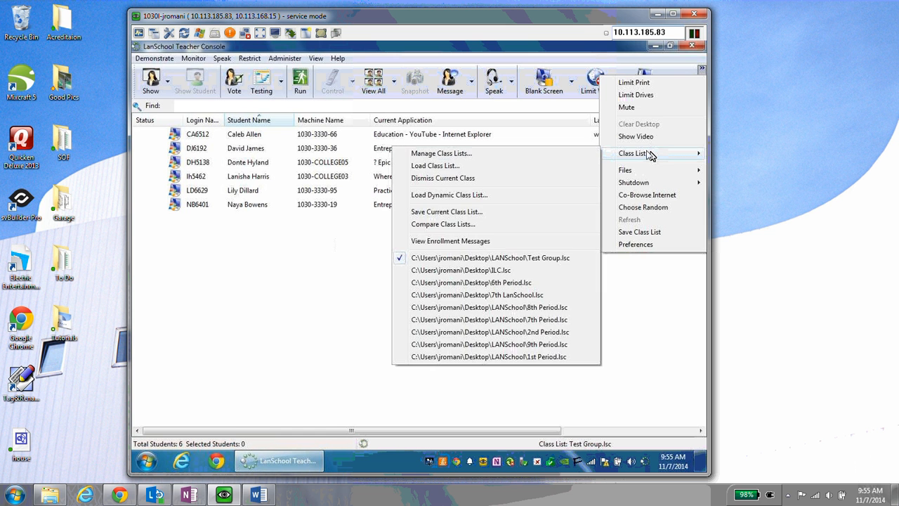
{"action": "left_click", "coordinate": [482, 179]}
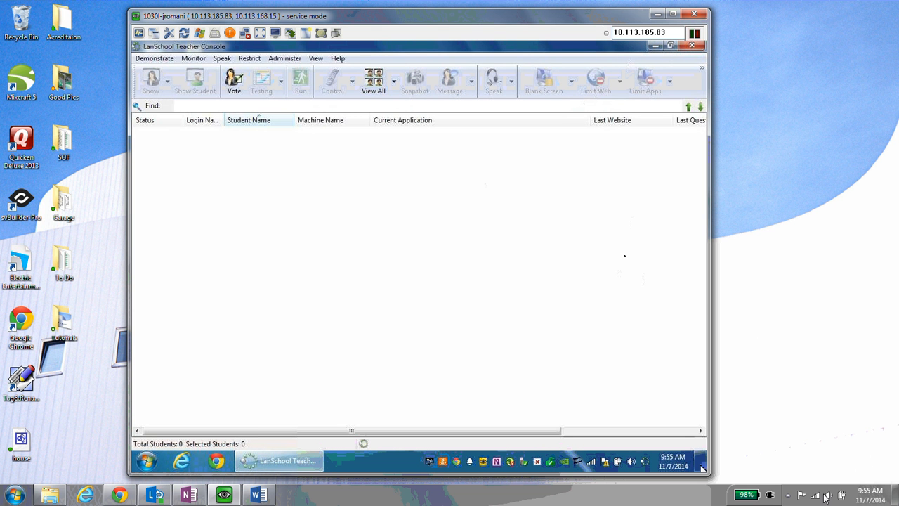
- Minimize the LanSchool Teacher Console to reveal the Windows 7 desktop, dismissing the taskbar menu unused
{"action": "mouse_move", "coordinate": [703, 468]}
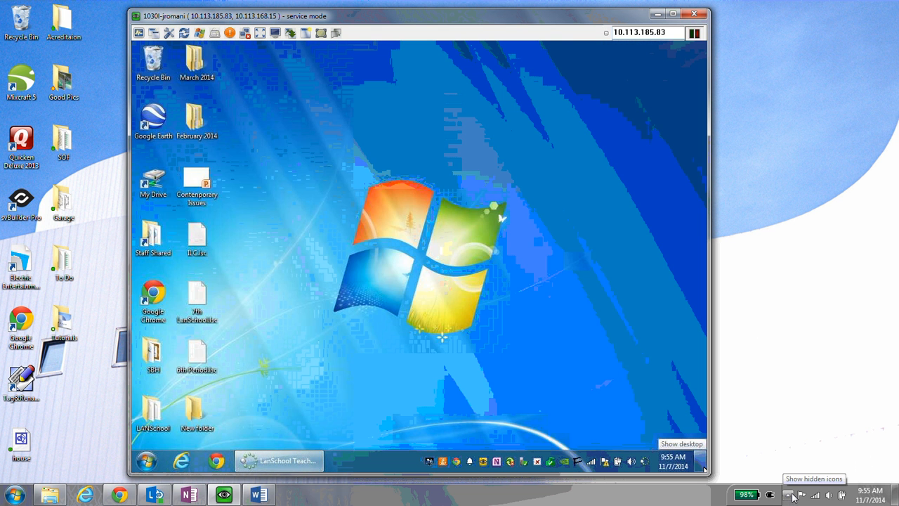
{"action": "right_click", "coordinate": [793, 497]}
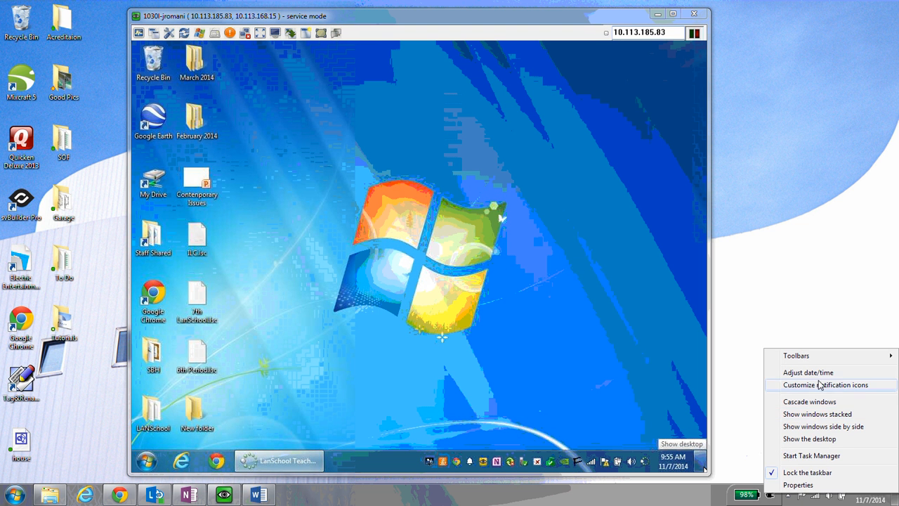
{"action": "left_click", "coordinate": [680, 502]}
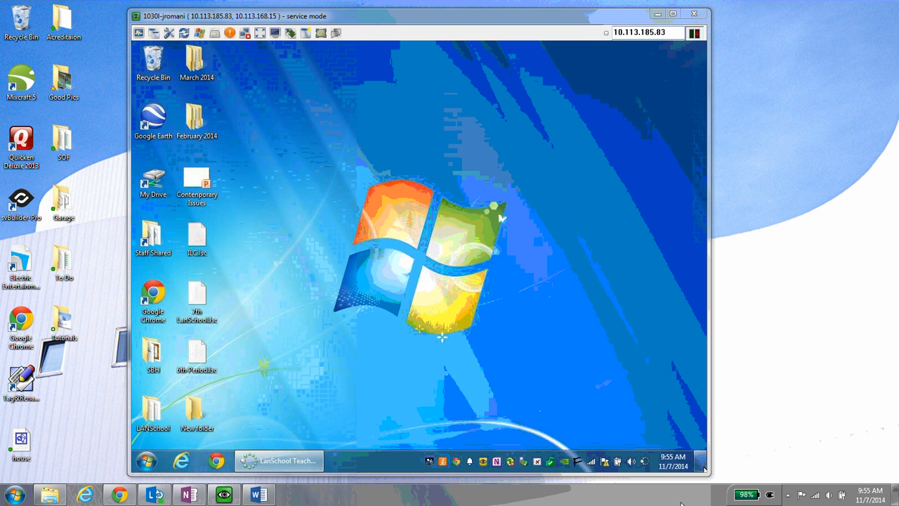